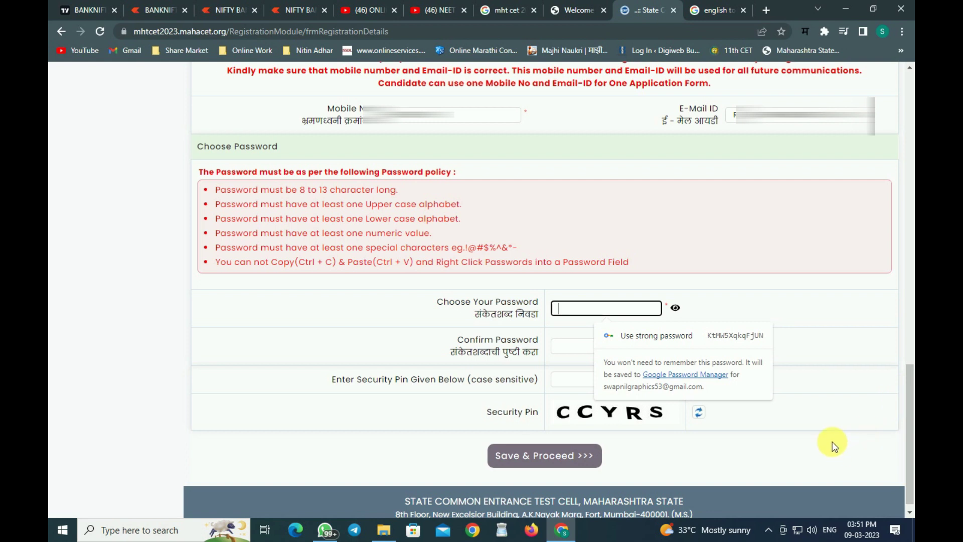
click(835, 436)
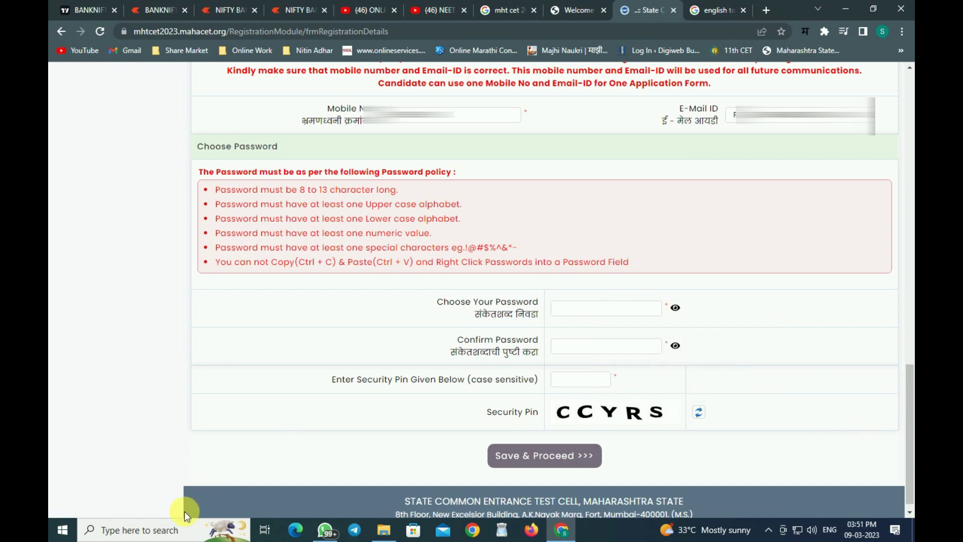
click(165, 530)
text(DFD)
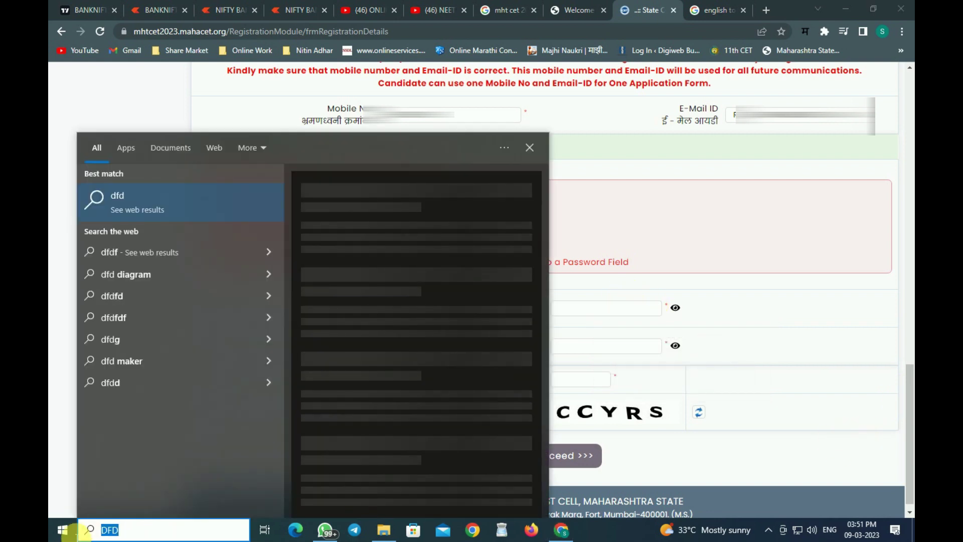
key(BackSpace)
key(BackSpace)
key(BackSpace)
click(644, 313)
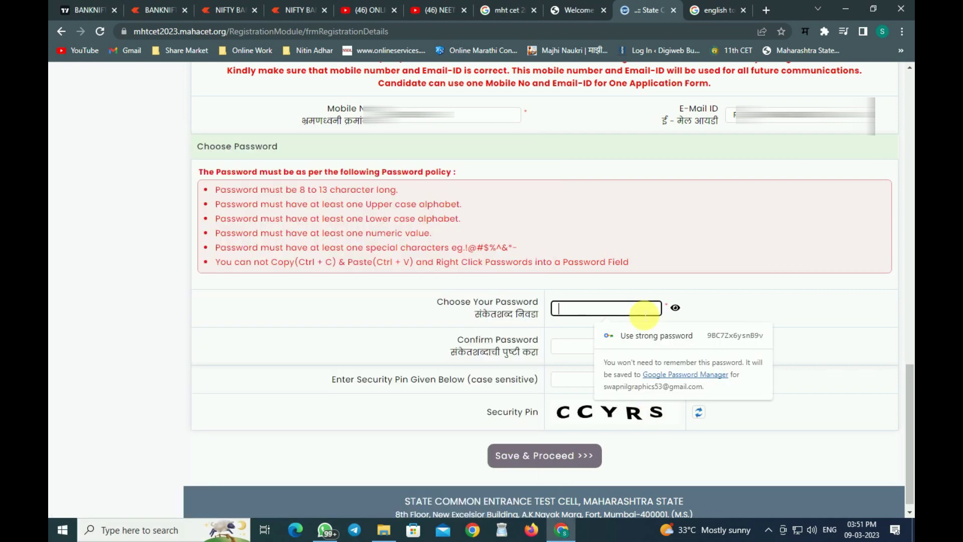
text(•••••••••••)
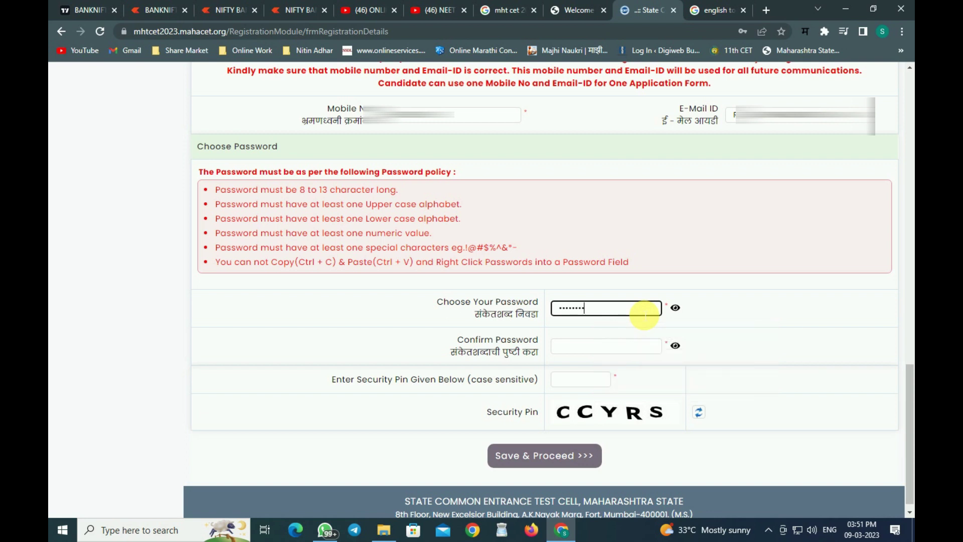
key(Tab)
text(•••••)
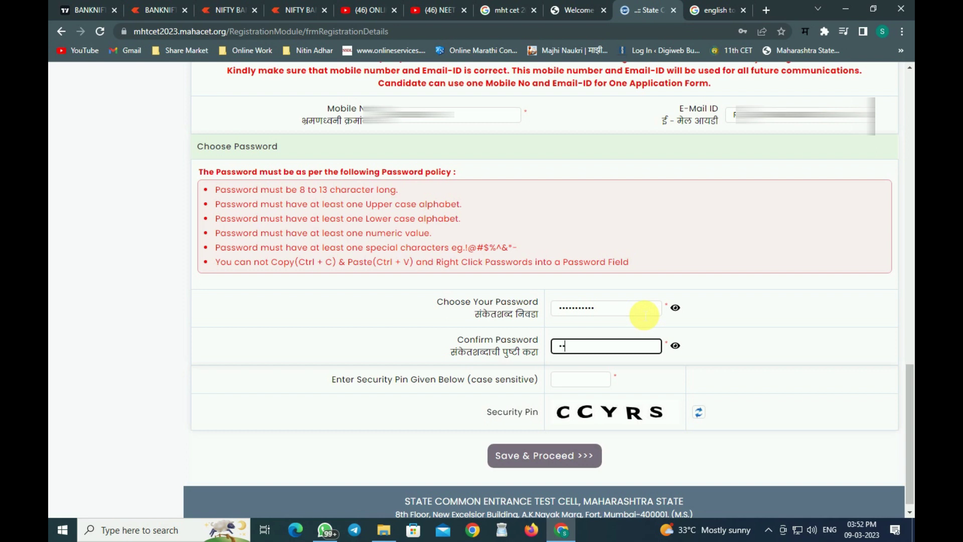
text(••••••)
key(Tab)
text(CCYRS)
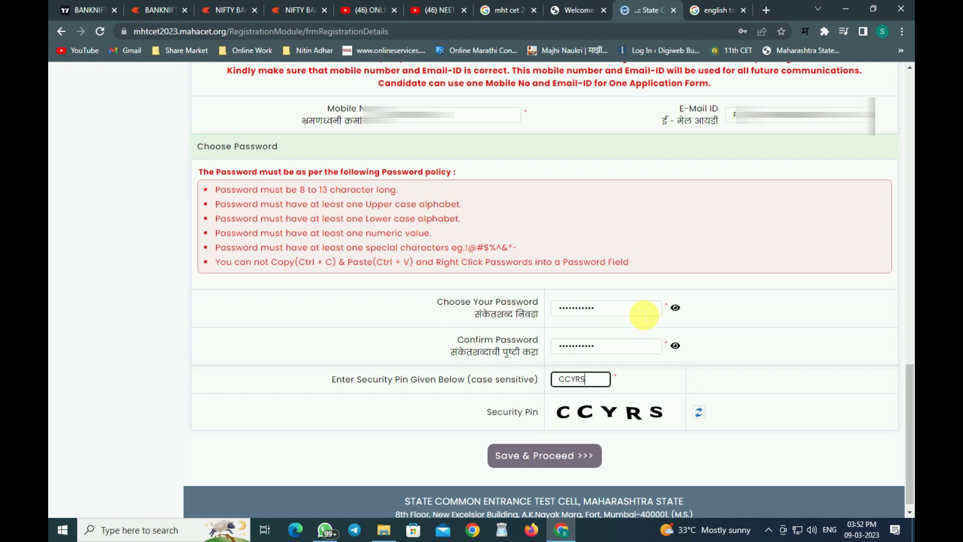
click(555, 464)
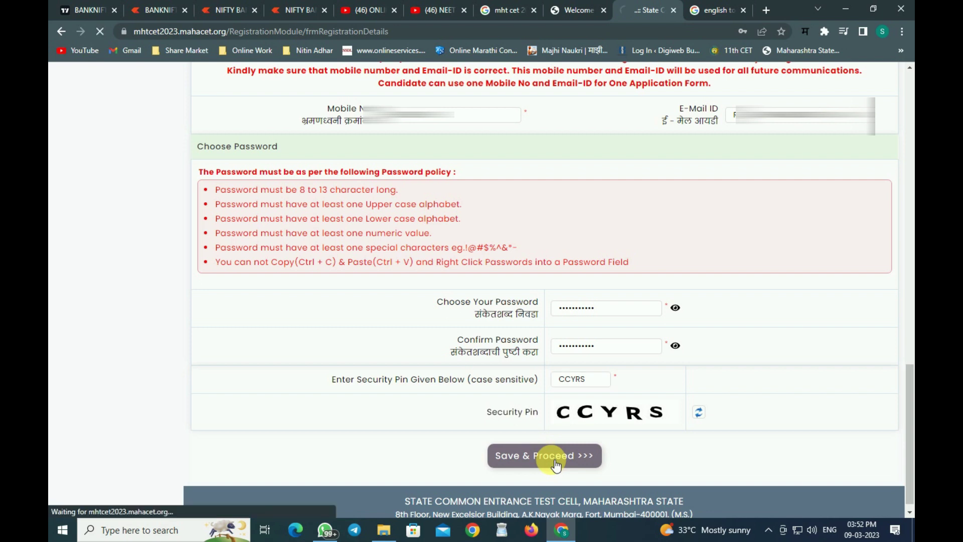
click(782, 49)
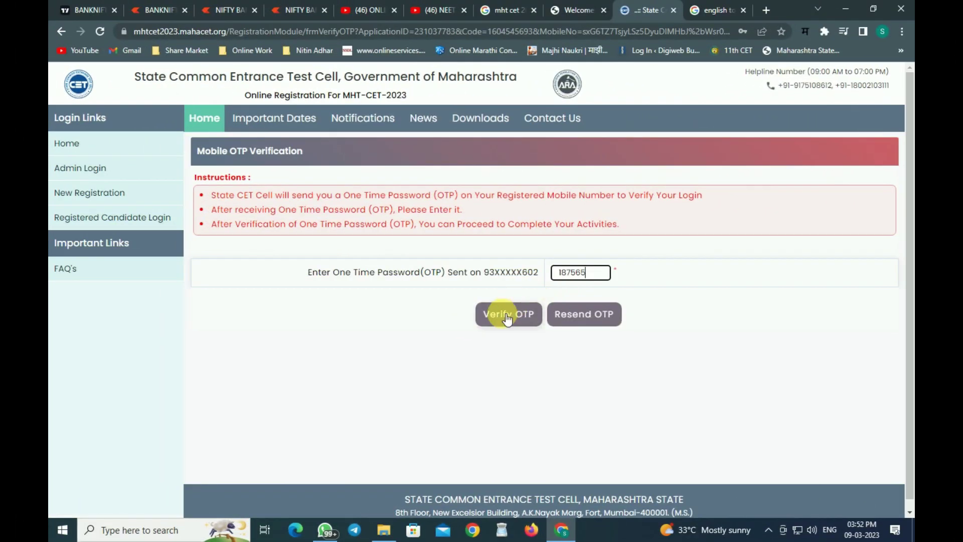
Verify the OTP and select the newly generated application number to copy it.
click(501, 315)
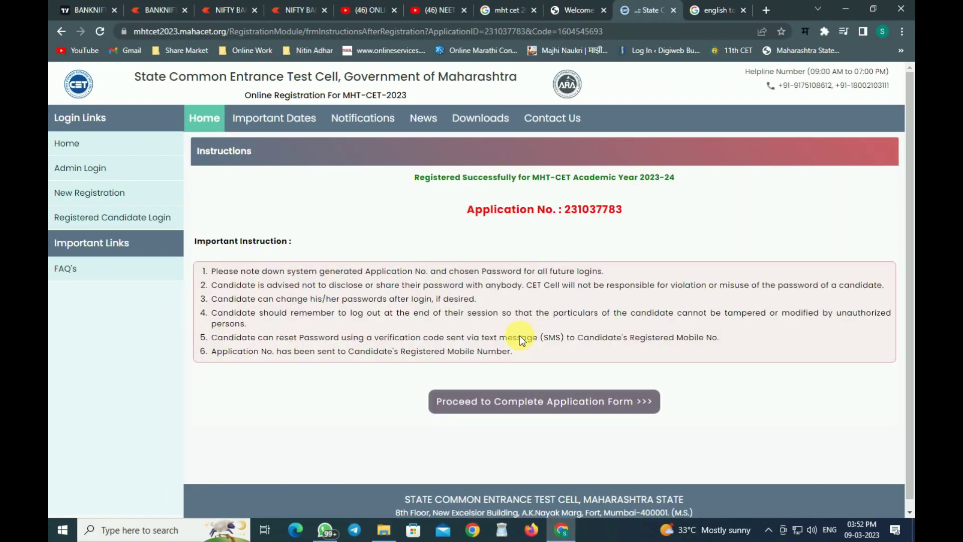
double_click(601, 210)
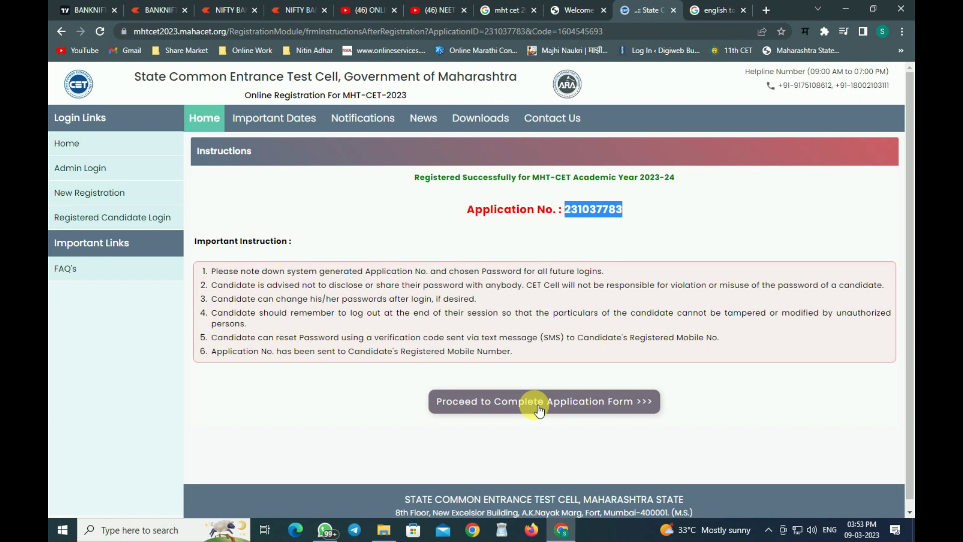
Go to the application form sign-in and enter the new application number.
click(539, 409)
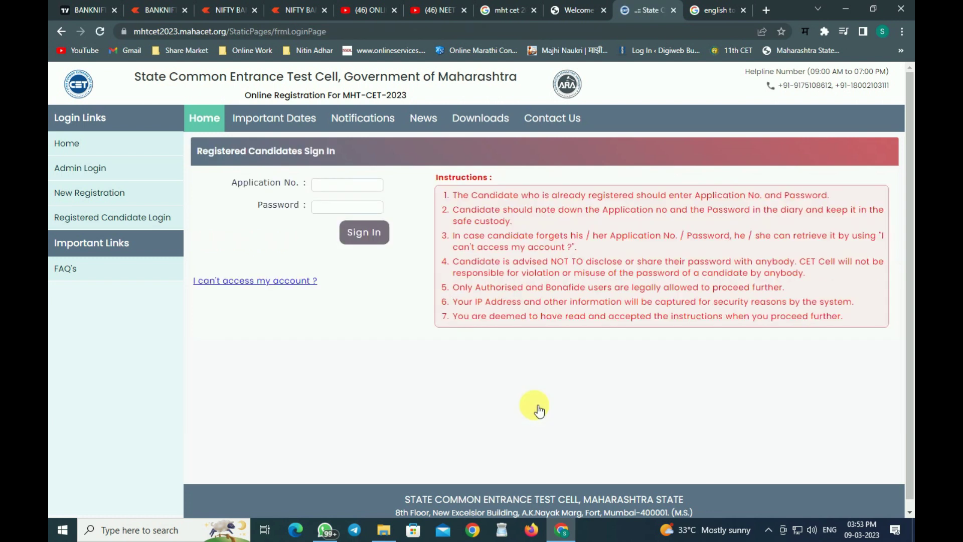
click(350, 189)
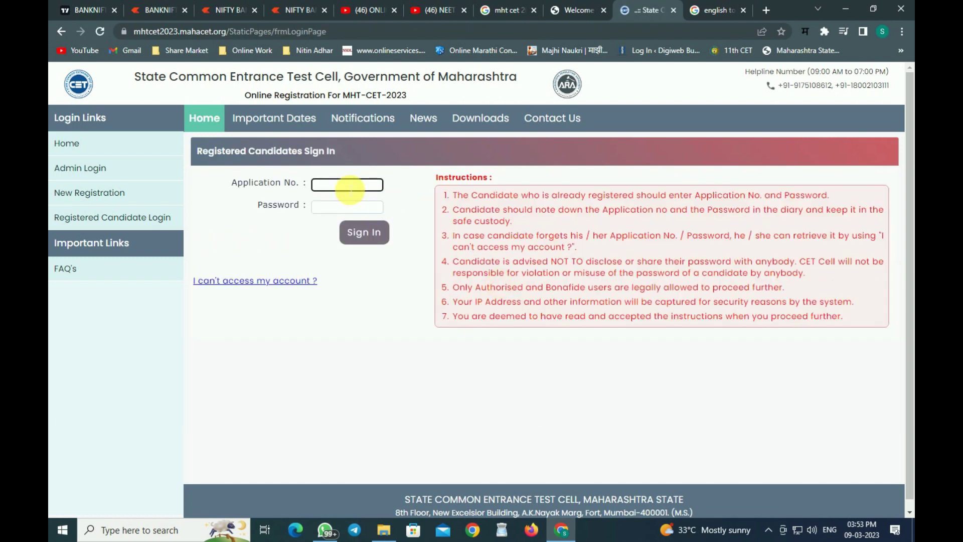
key(ctrl+v)
key(ctrl+z)
Enter the account password and sign in to the candidate dashboard.
key(Tab)
text(***********)
click(360, 244)
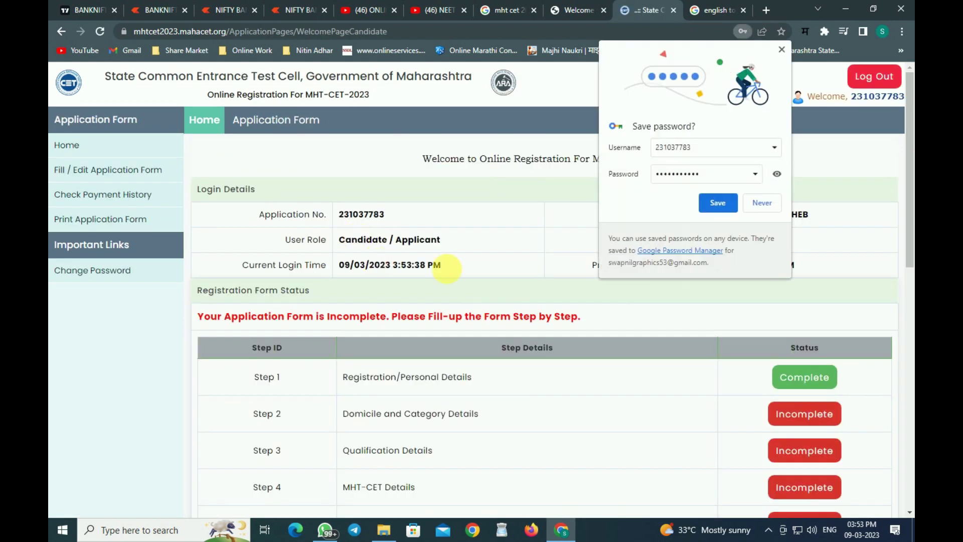
click(781, 49)
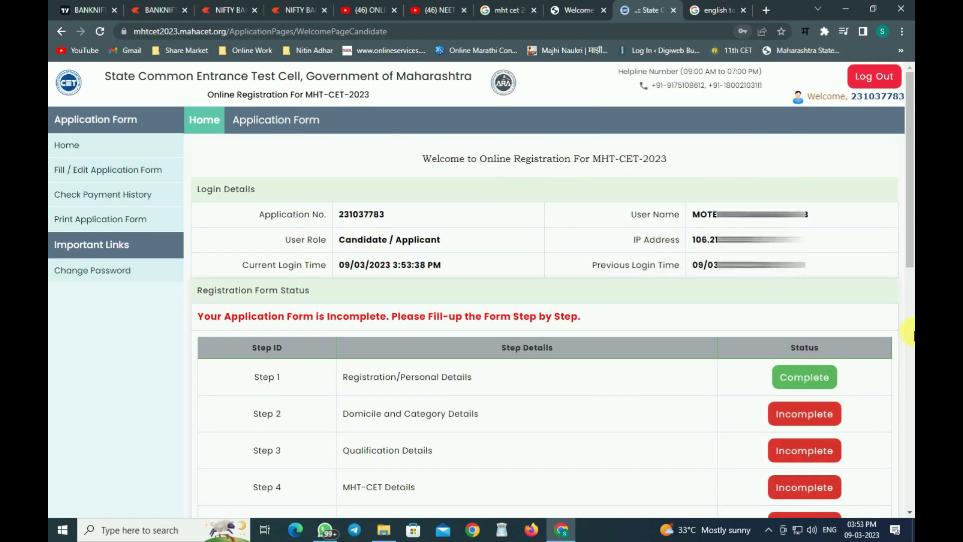
Check the dashboard details and form status table, then open Step 2, Domicile and Category Details.
click(348, 219)
double_click(349, 219)
drag(695, 216, 809, 218)
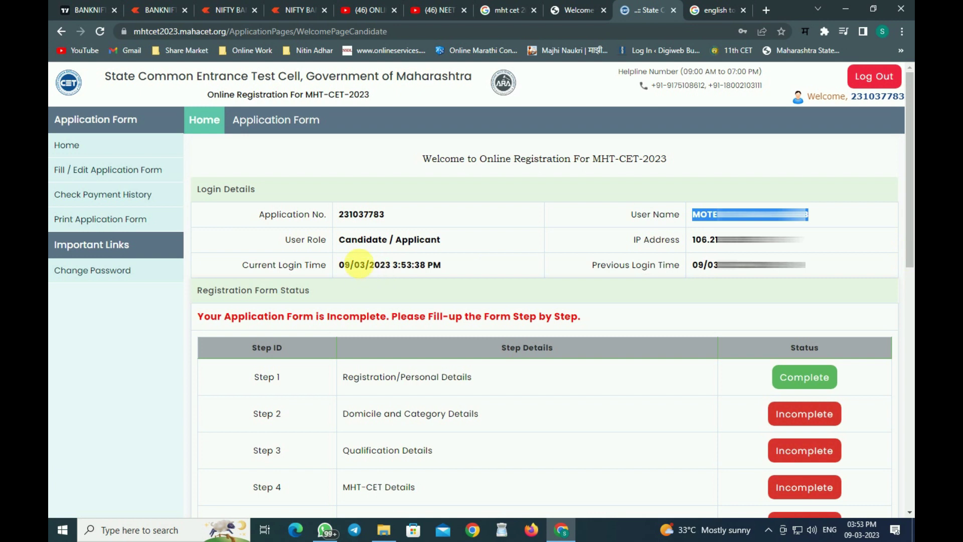
drag(341, 240, 433, 249)
scroll(432, 249, down, 2)
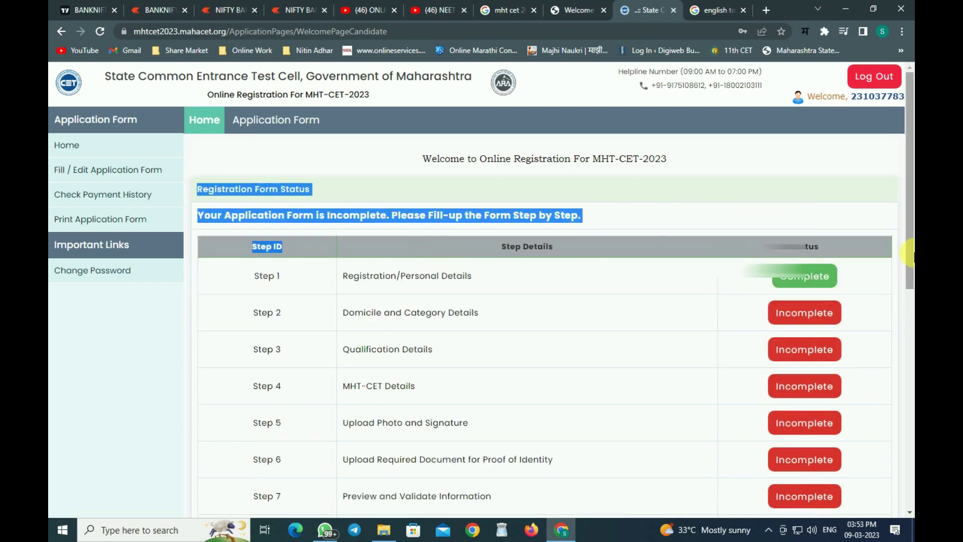
scroll(722, 235, down, 3)
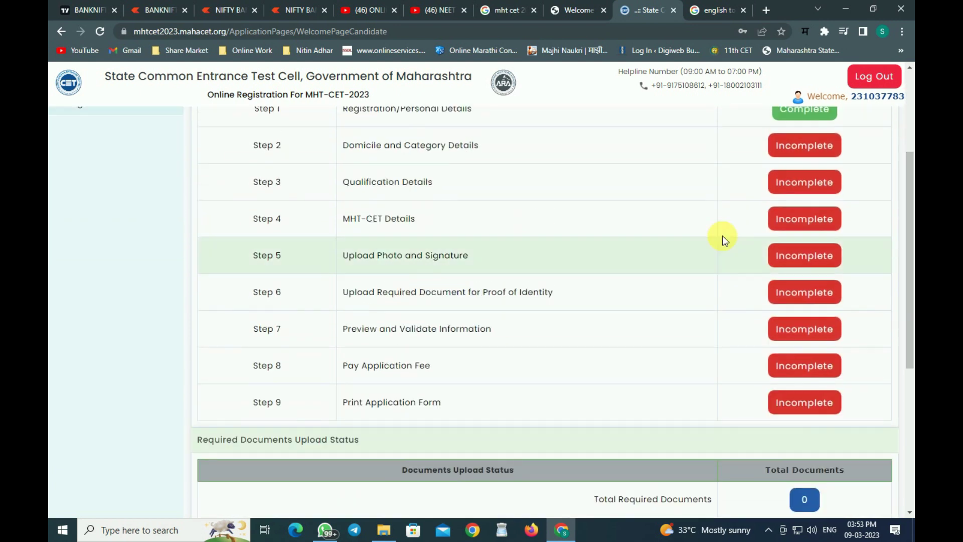
scroll(723, 236, up, 2)
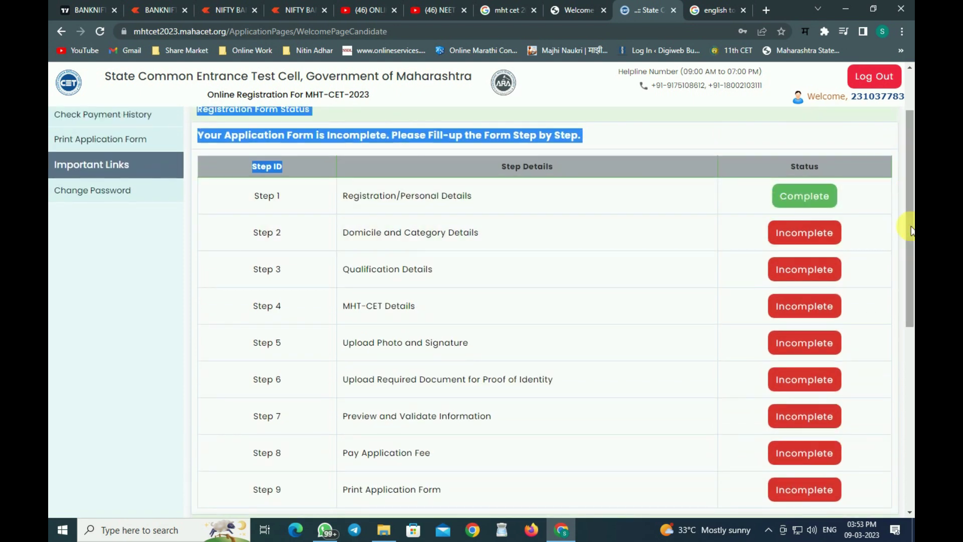
scroll(910, 231, up, 2)
click(773, 195)
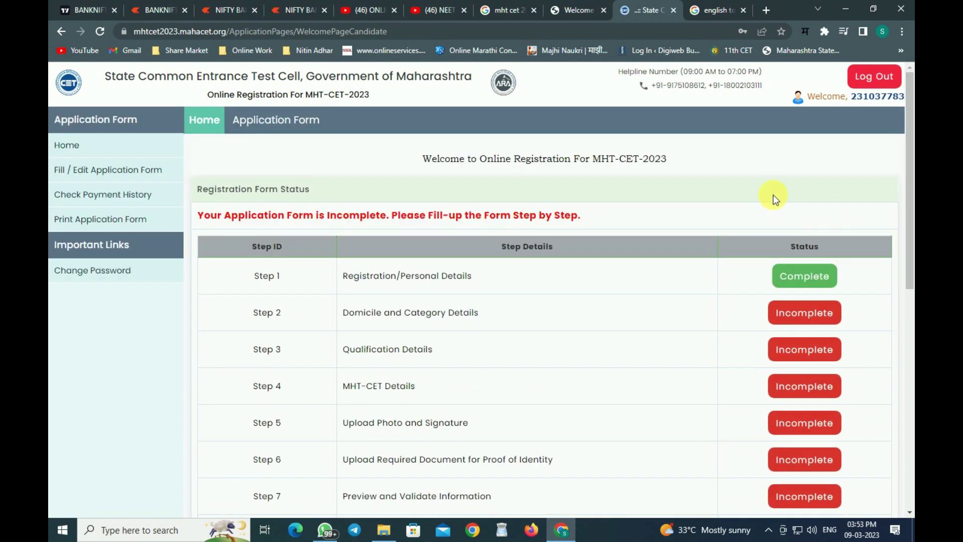
click(812, 317)
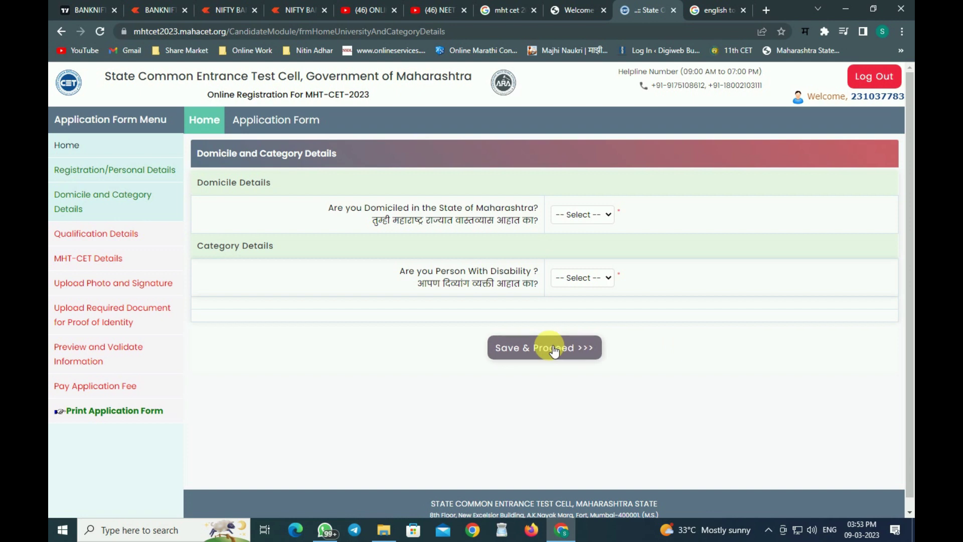
Mark domicile as Maharashtra, category NT 2 (NT-C), and caste certificate Available.
click(574, 218)
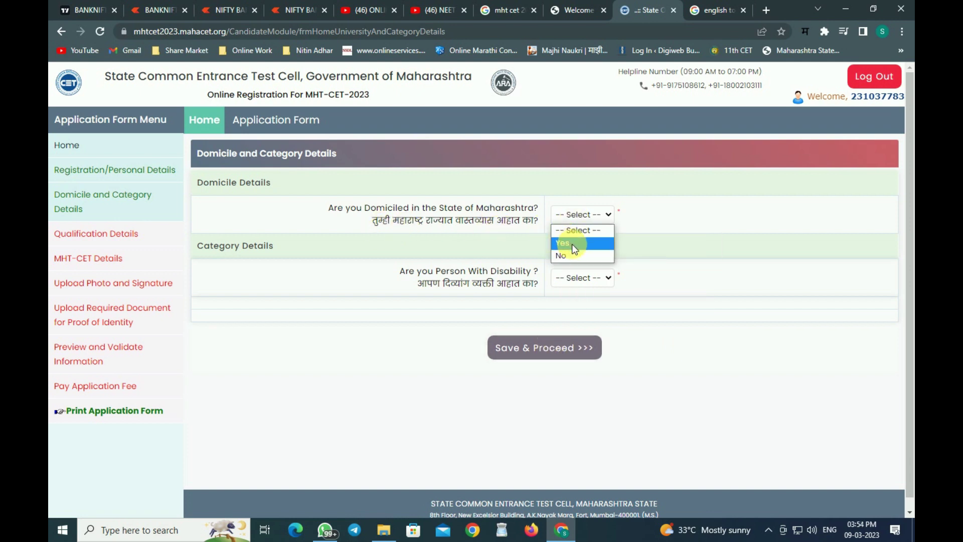
click(572, 243)
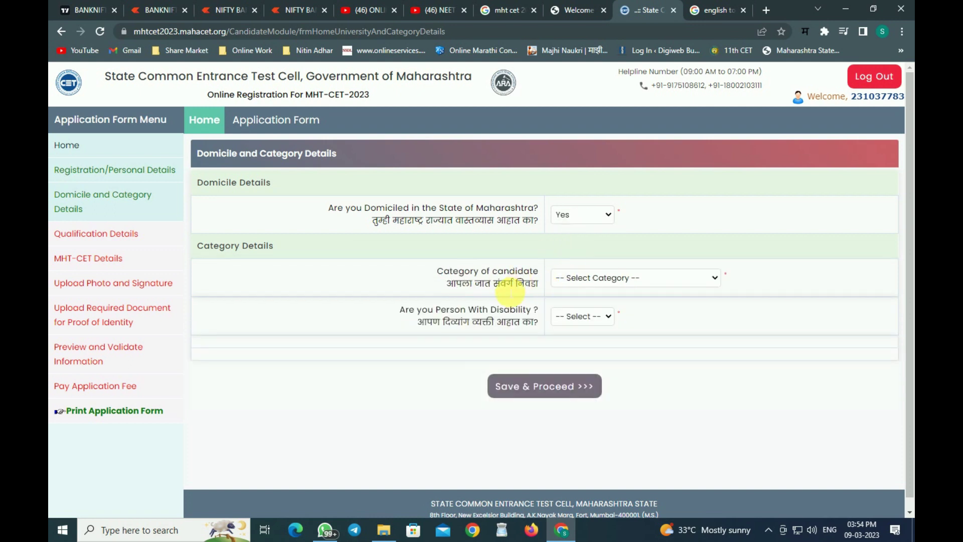
click(611, 280)
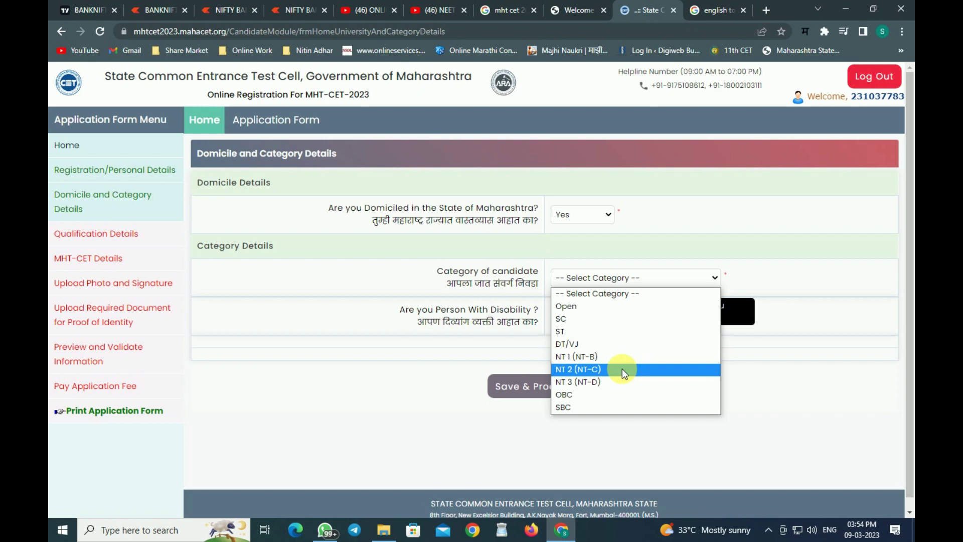
click(622, 369)
click(596, 316)
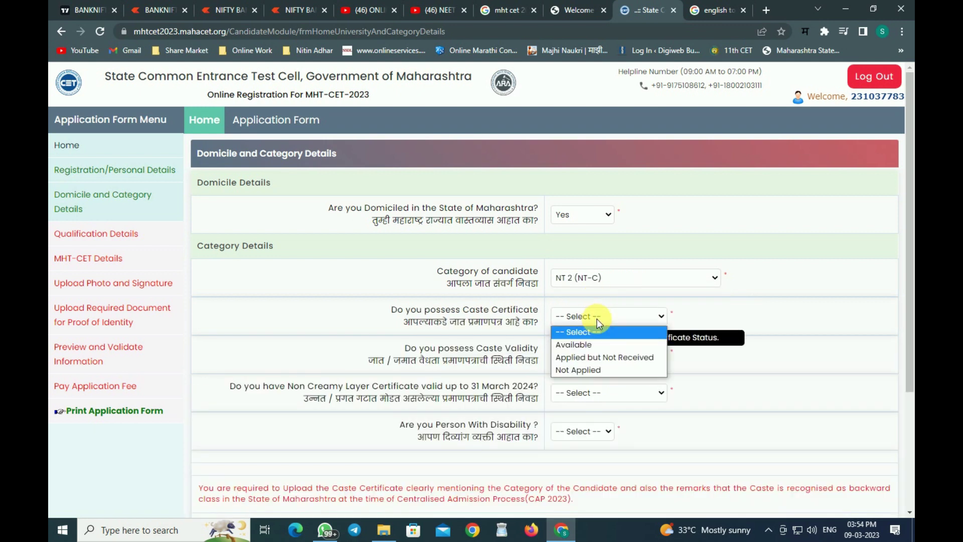
click(606, 345)
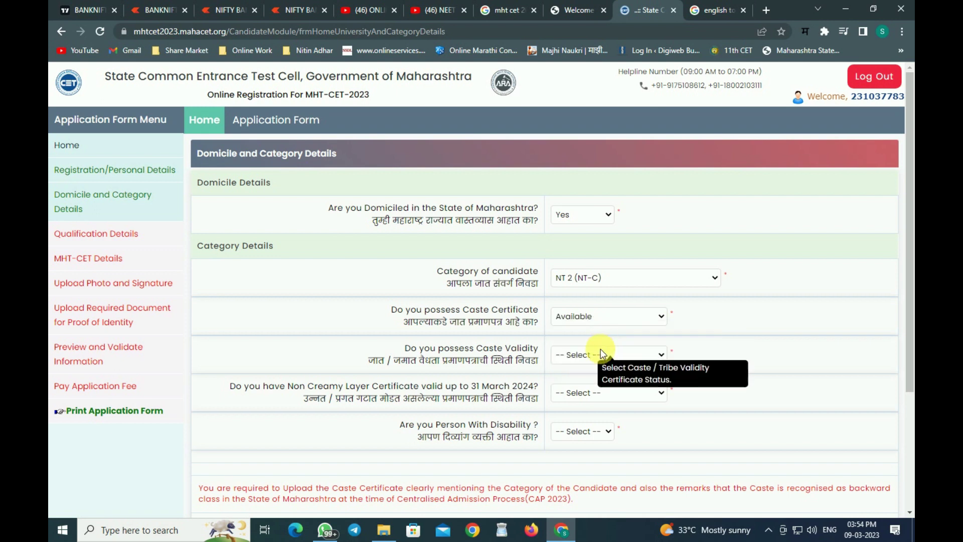
click(605, 316)
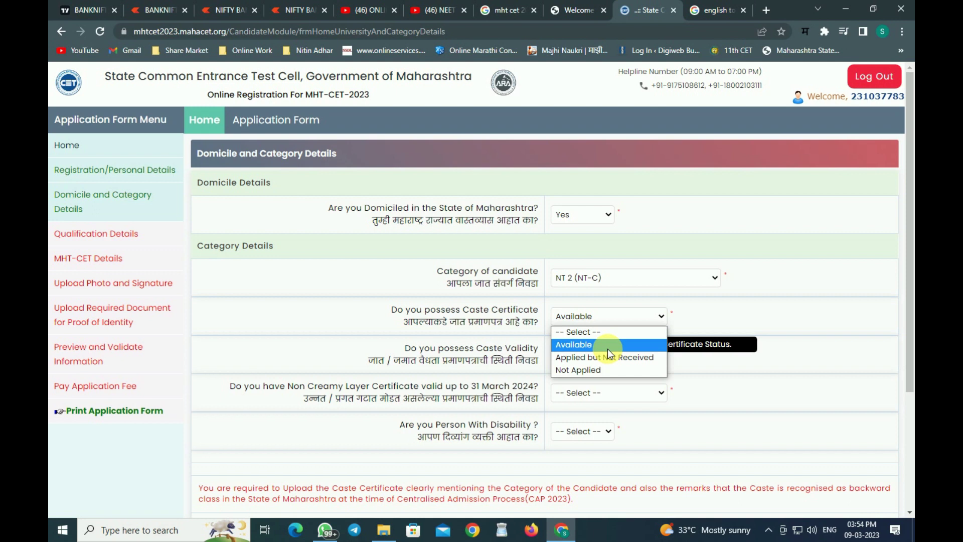
Set caste validity and non-creamy layer certificate to Not Applied, and disability to No.
click(607, 351)
click(586, 355)
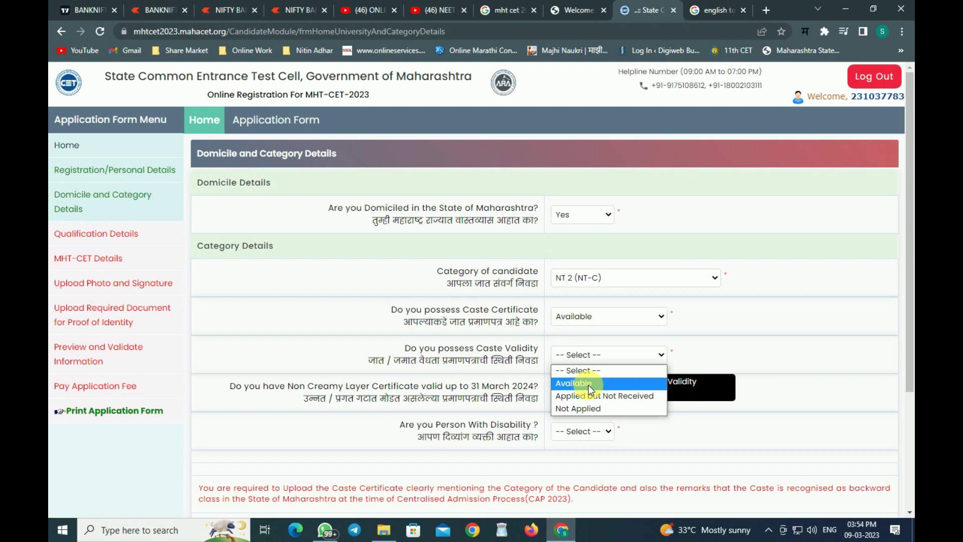
click(598, 407)
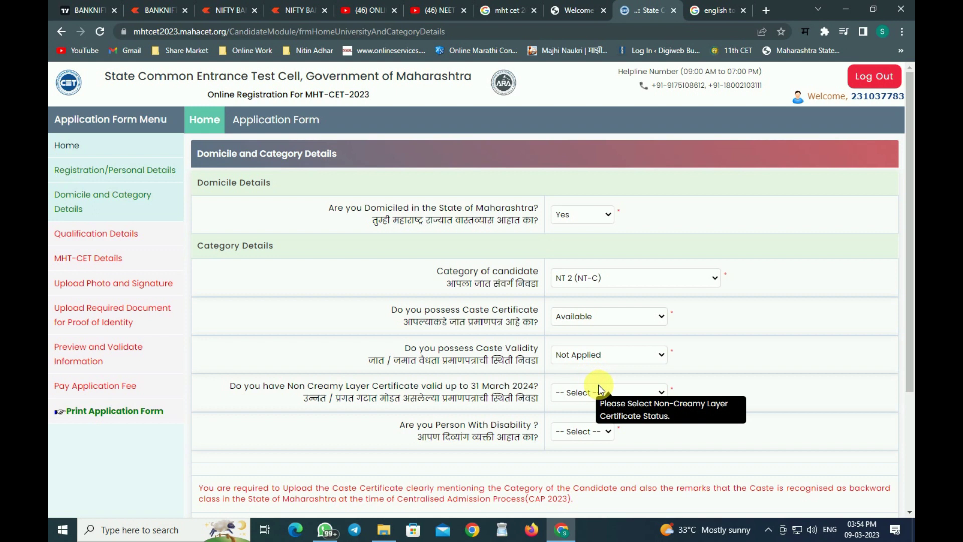
click(612, 397)
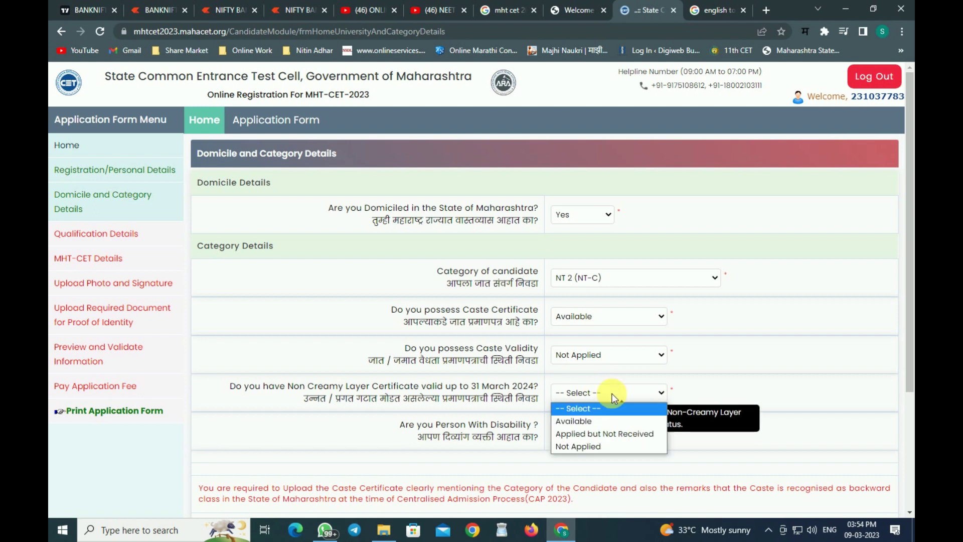
click(599, 446)
click(588, 434)
click(577, 461)
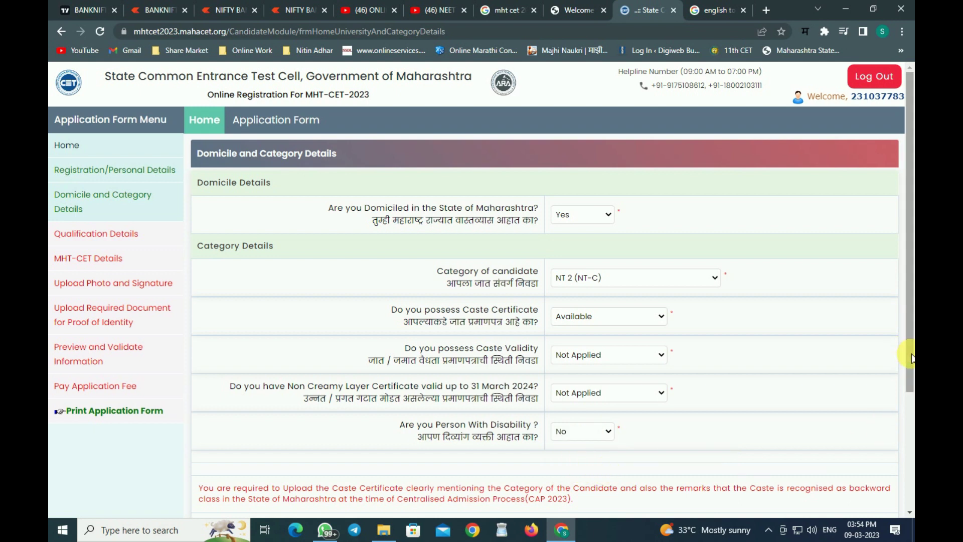
scroll(909, 357, down, 5)
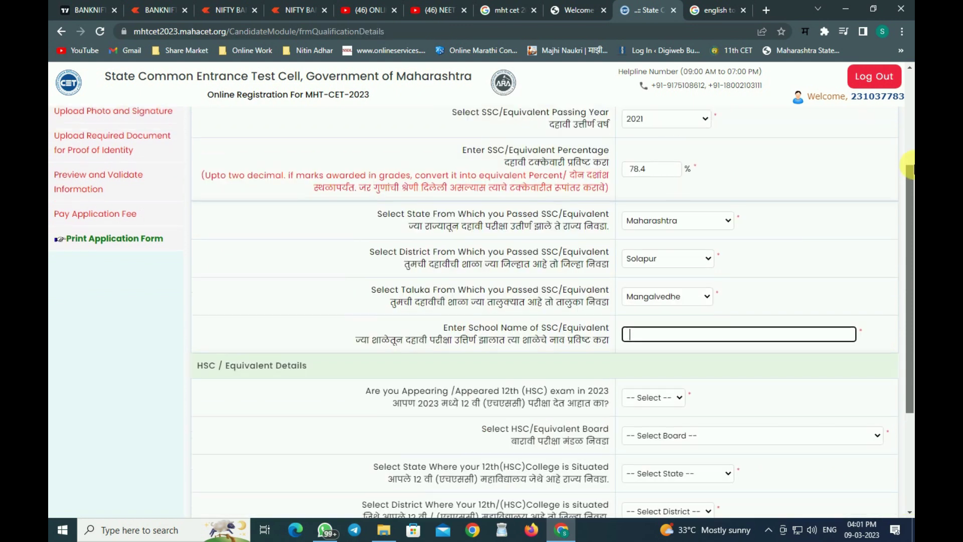
drag(909, 165, 909, 250)
Enter 'Shri Balkrishna Vidyalaya Jr. College, Nandeshwar' as the SSC school name.
text(Shr)
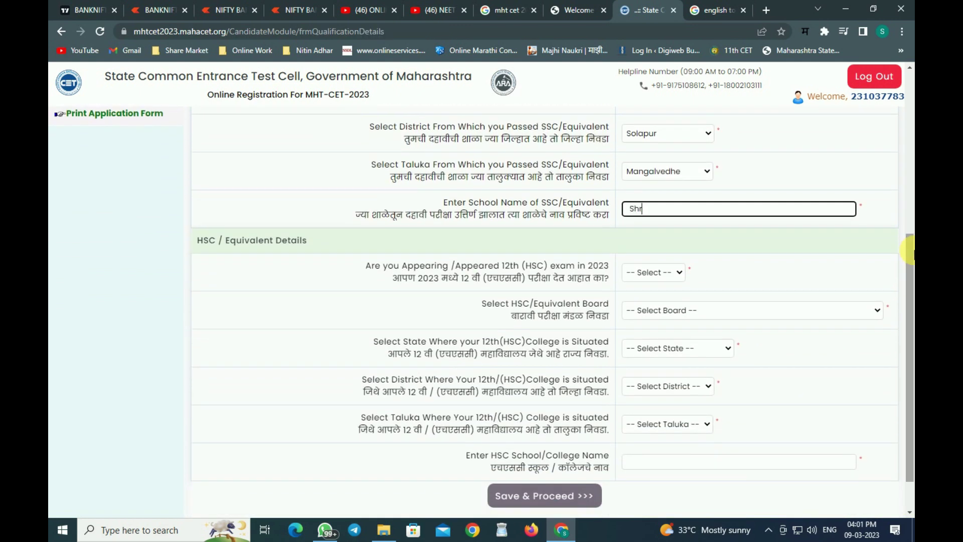
text(i Balkrishna Vidyalaya  Jr)
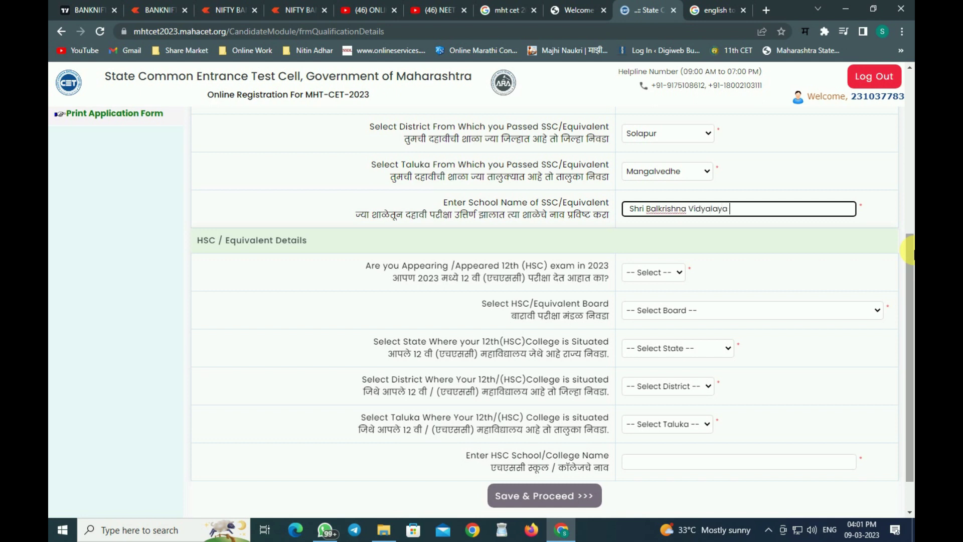
text(. College, Nandeshwar)
key(Tab)
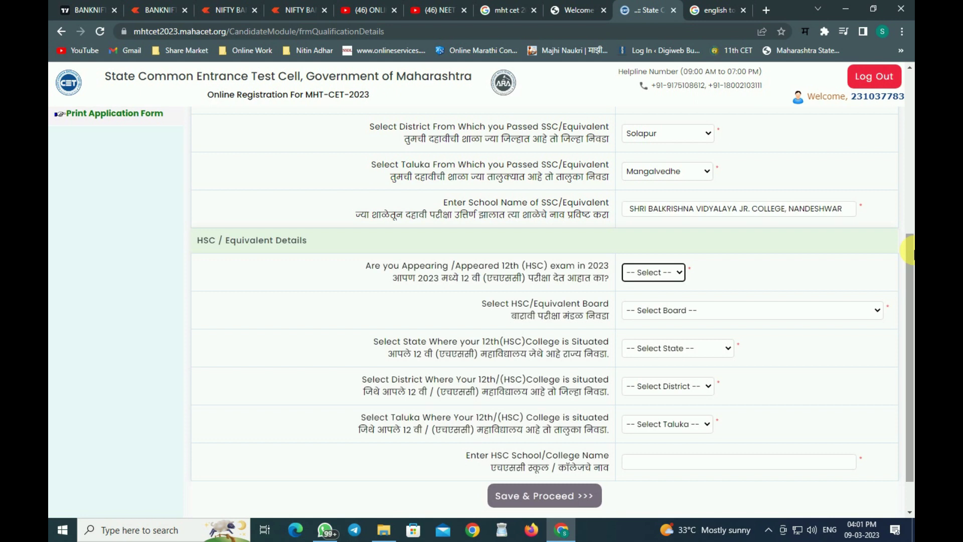
Set HSC appearing to Yes, Maharashtra State Board, and college location Maharashtra, Solapur, Mangalvedhe.
click(657, 273)
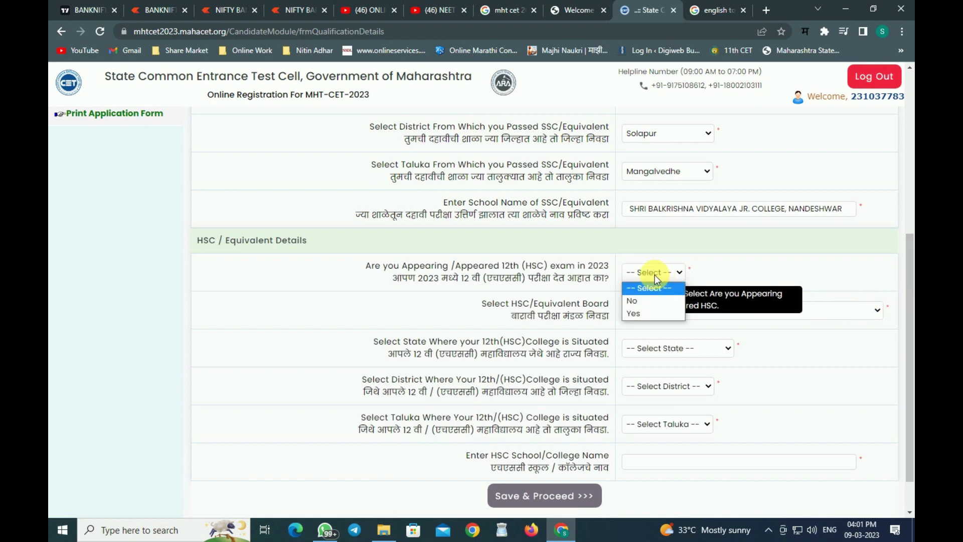
click(643, 313)
click(643, 312)
click(537, 79)
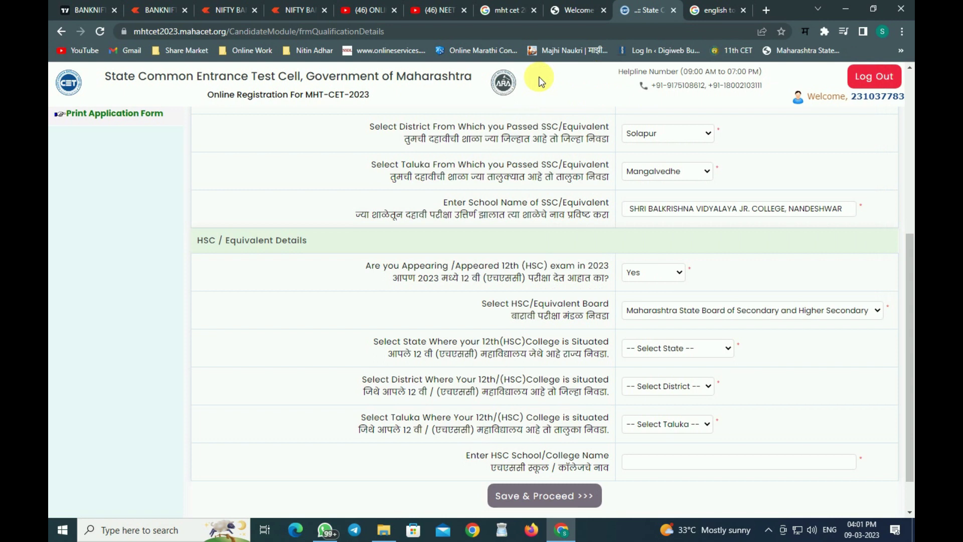
click(679, 348)
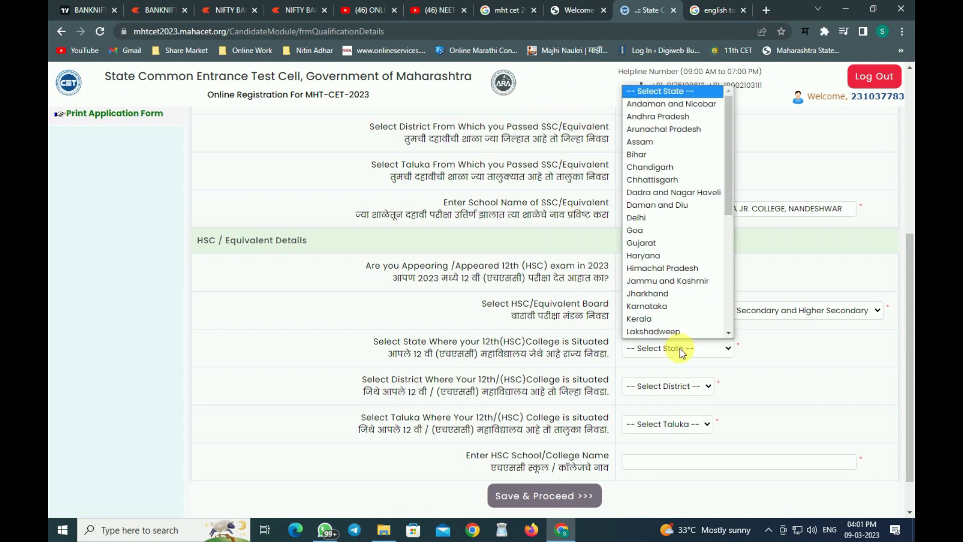
key(m)
key(m)
key(Return)
click(663, 386)
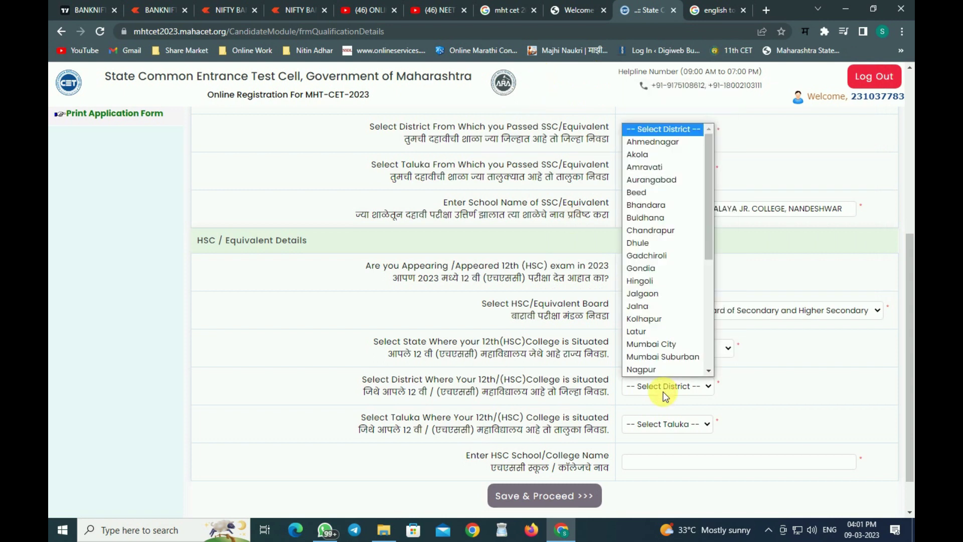
key(s)
key(s)
key(s)
key(s)
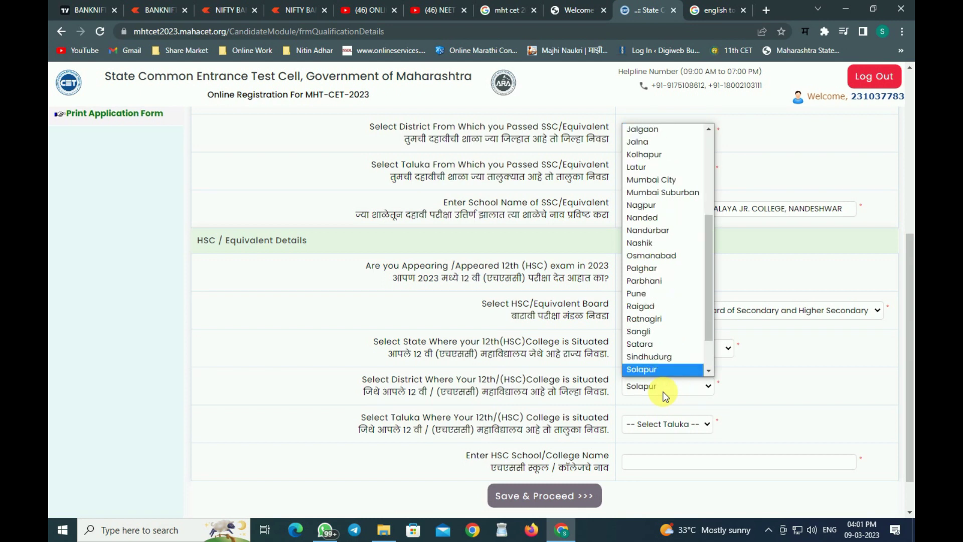
key(Return)
click(666, 425)
key(m)
key(m)
key(m)
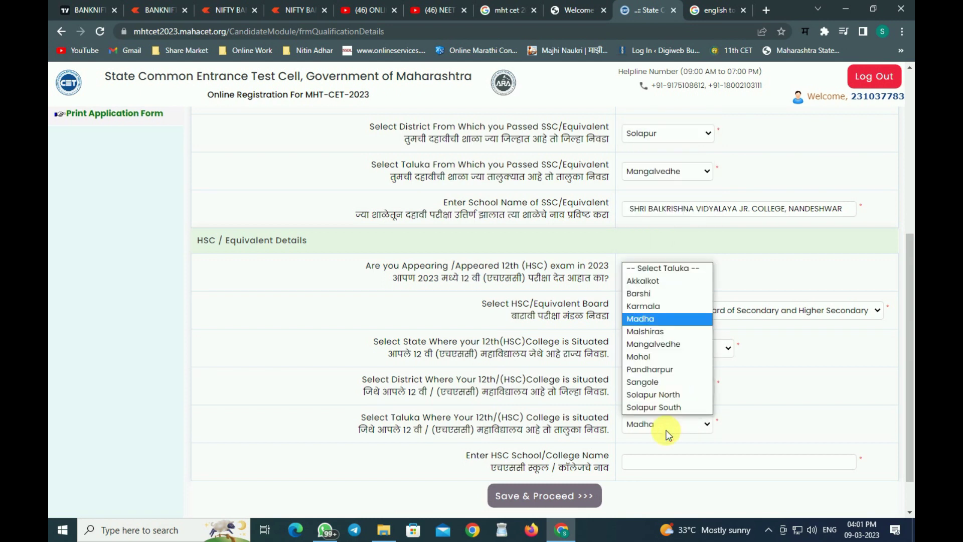
key(Return)
Enter the HSC college name, correct the SSC school name, and save the qualification details.
click(650, 467)
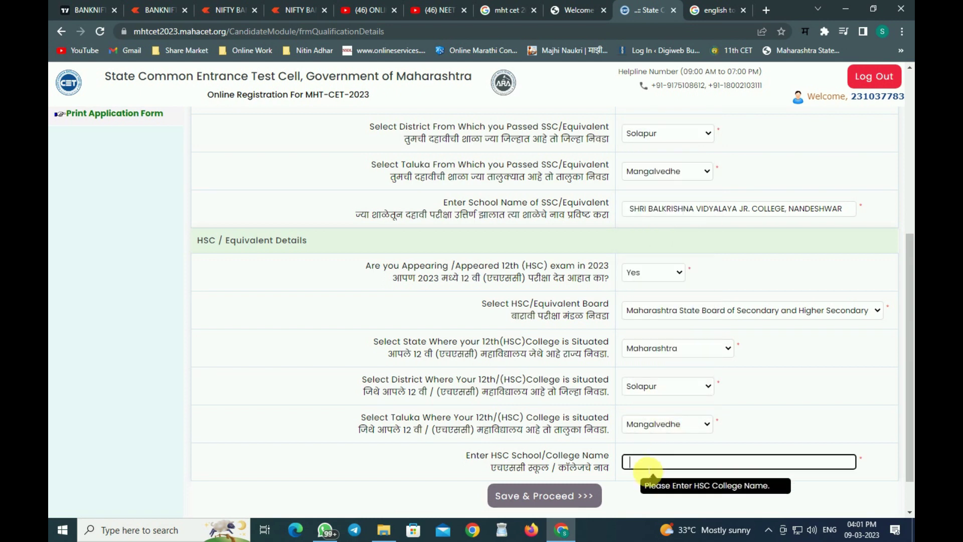
text(Shri Balkrishna vidyalaya &)
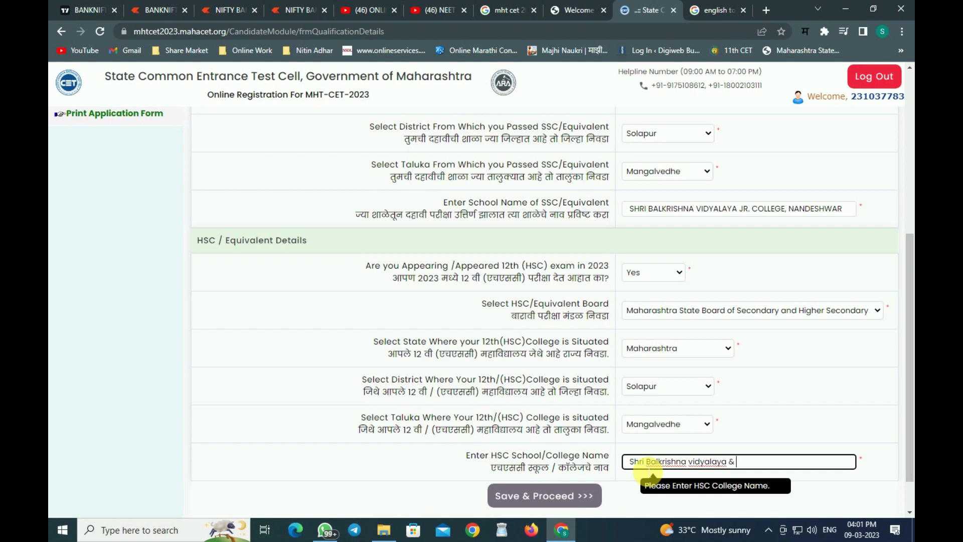
text(lege, Nandeshwar)
key(Tab)
click(746, 210)
key(Tab)
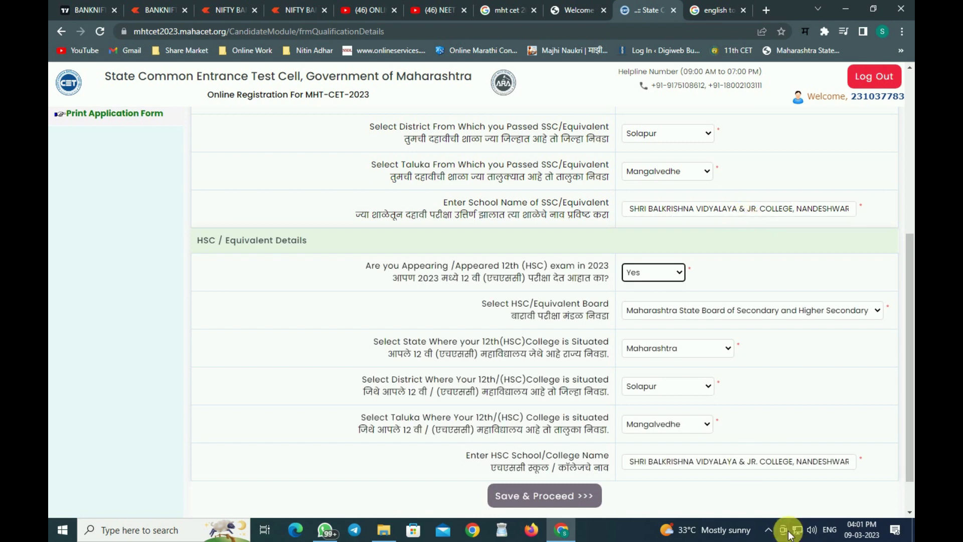
click(555, 492)
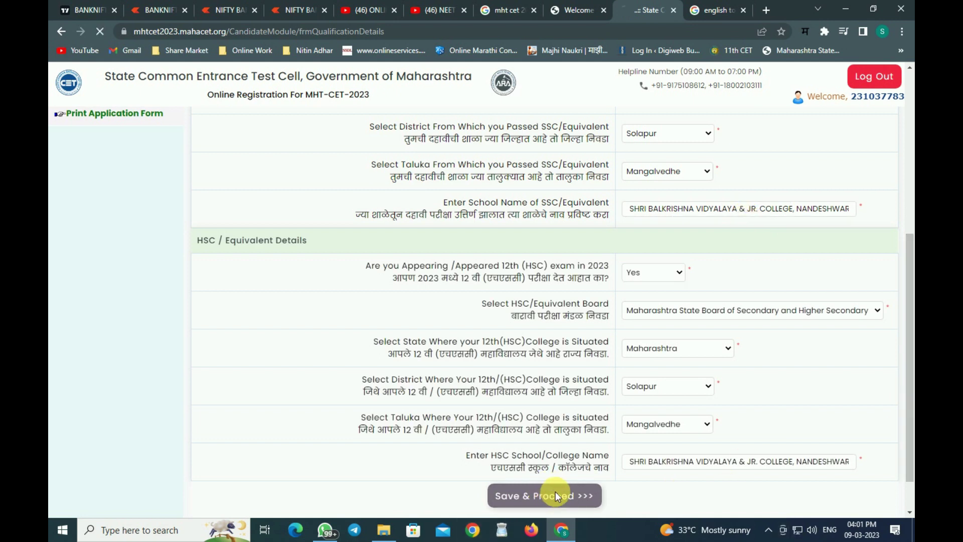
Choose PCB as subject group and English as question paper medium, confirming English again.
click(702, 187)
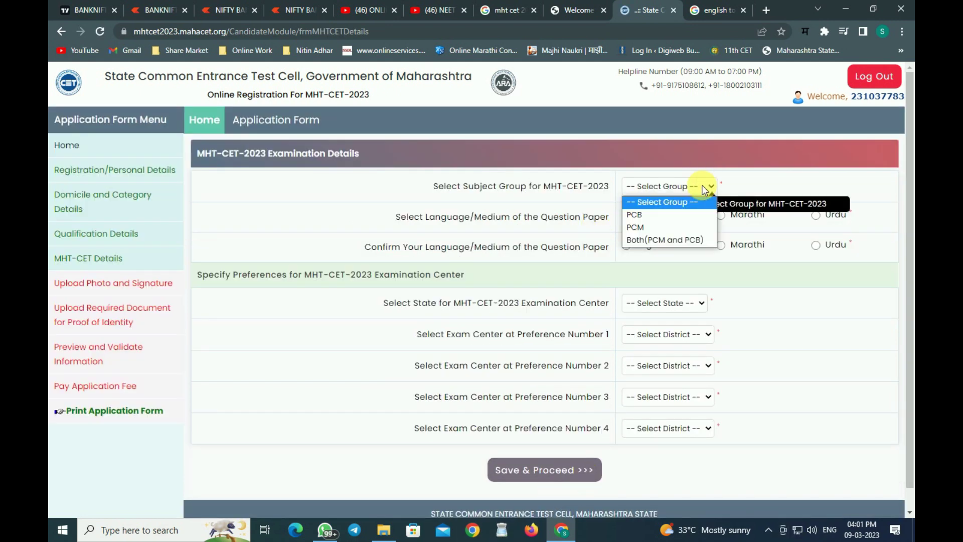
click(662, 219)
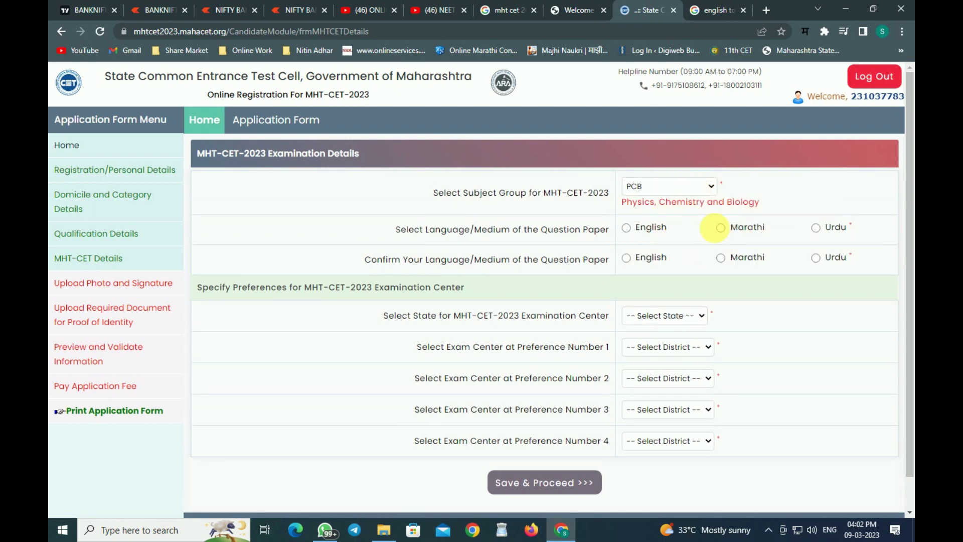
click(720, 227)
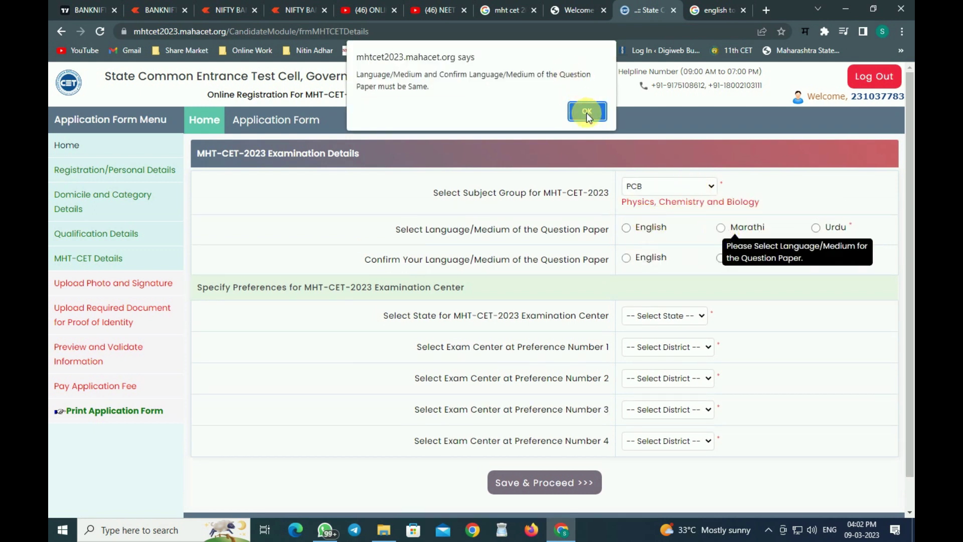
click(586, 113)
click(626, 227)
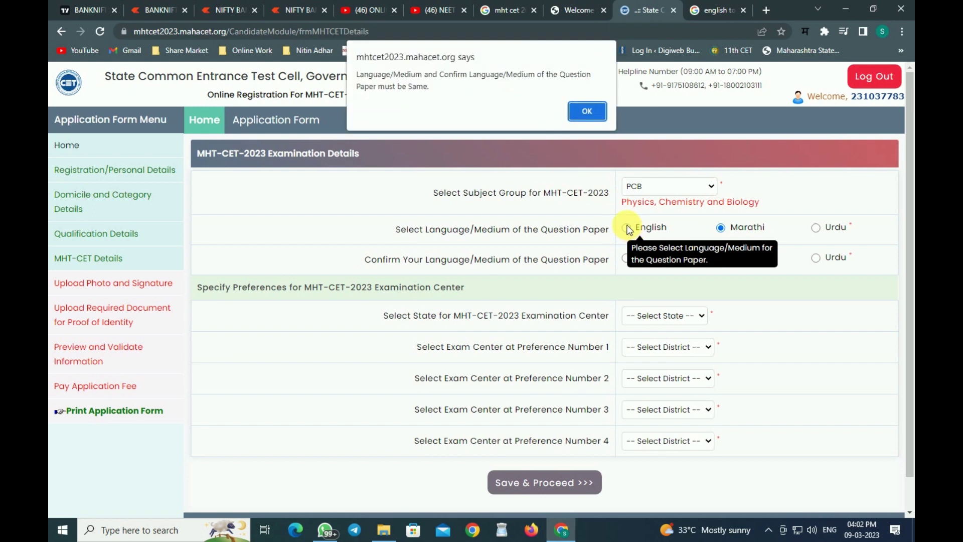
click(588, 113)
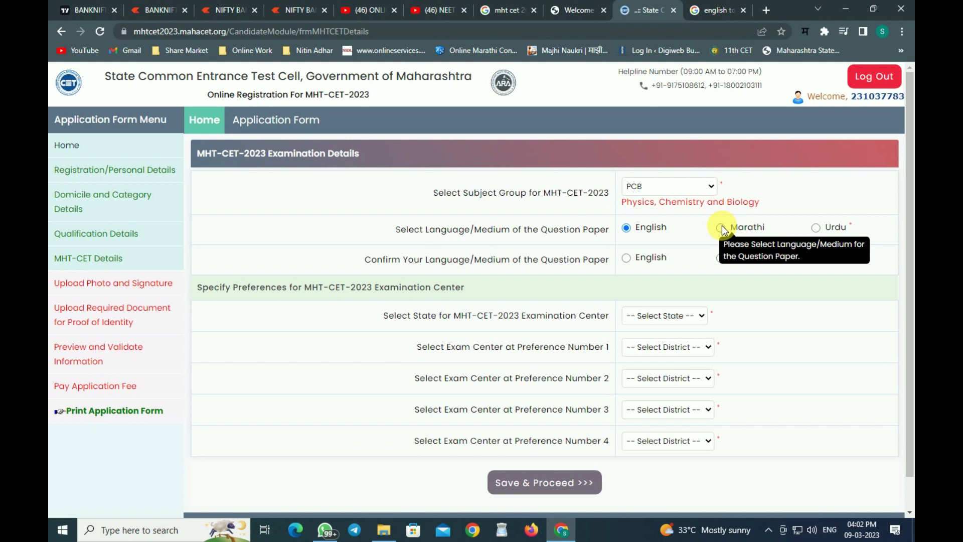
click(626, 257)
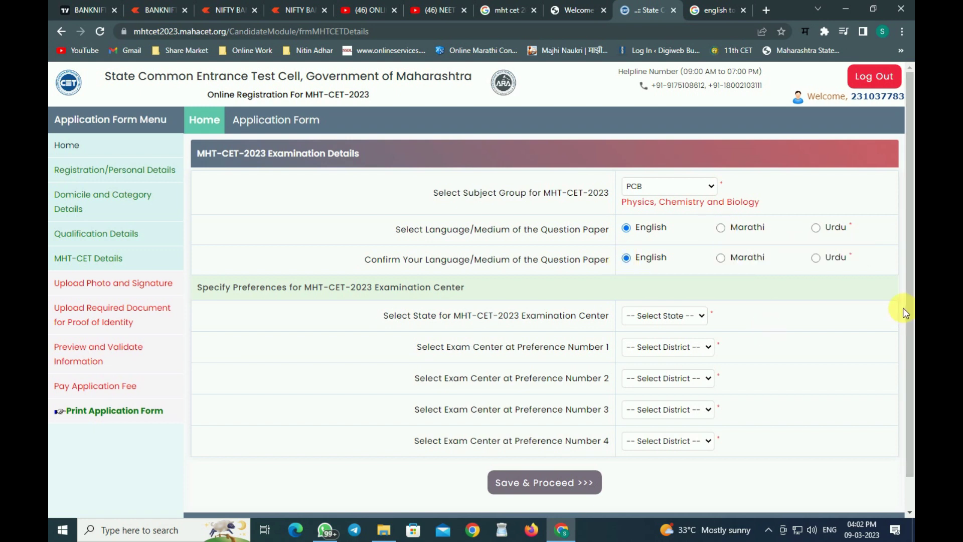
scroll(903, 308, down, 1)
Choose Maharashtra as exam centre state, Solapur as preference 1, and initially Pune as preference 2.
click(649, 286)
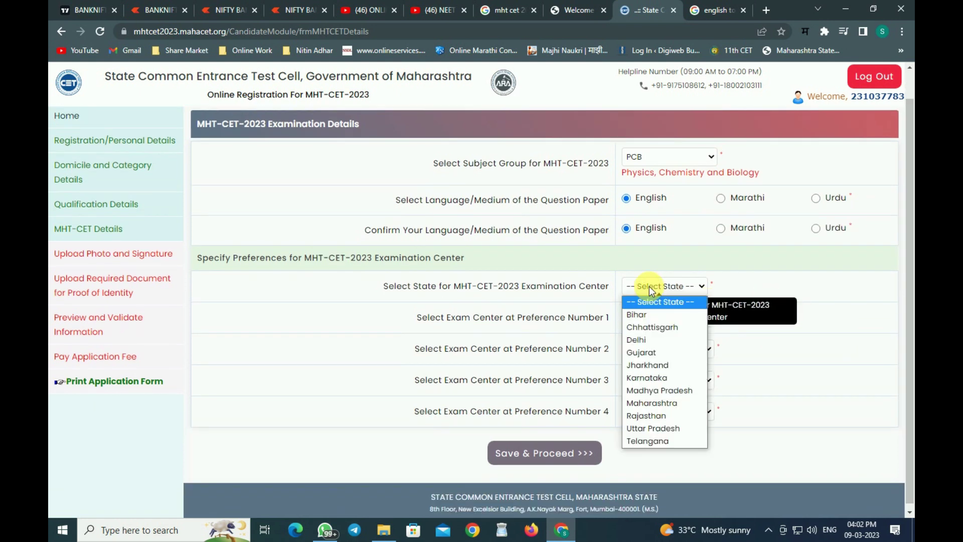
click(665, 404)
click(667, 316)
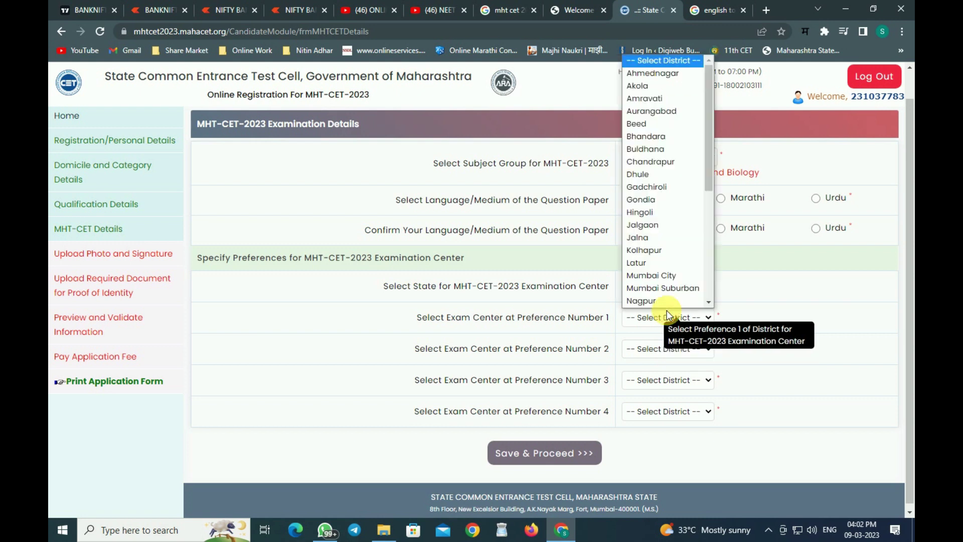
scroll(667, 310, down, 5)
click(667, 310)
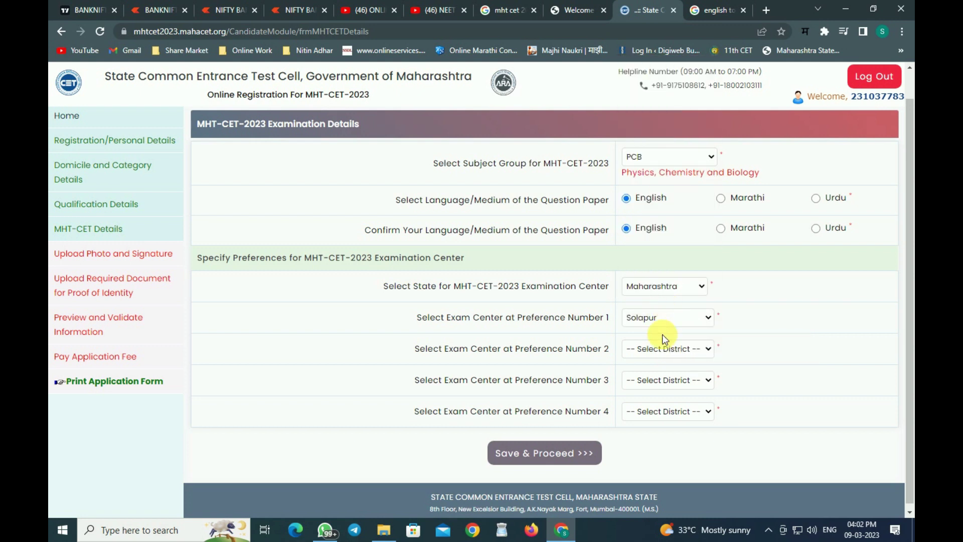
click(667, 348)
text(pu)
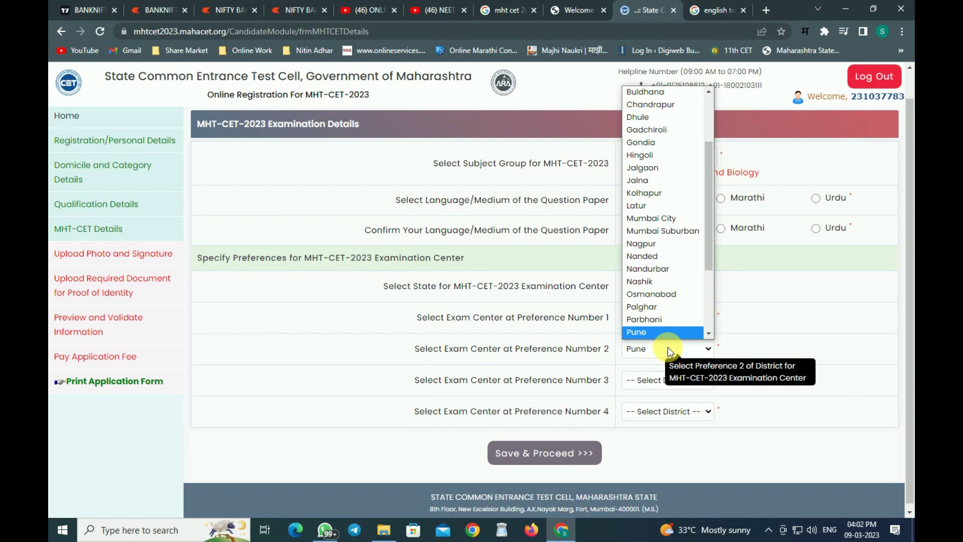
scroll(712, 175, up, 2)
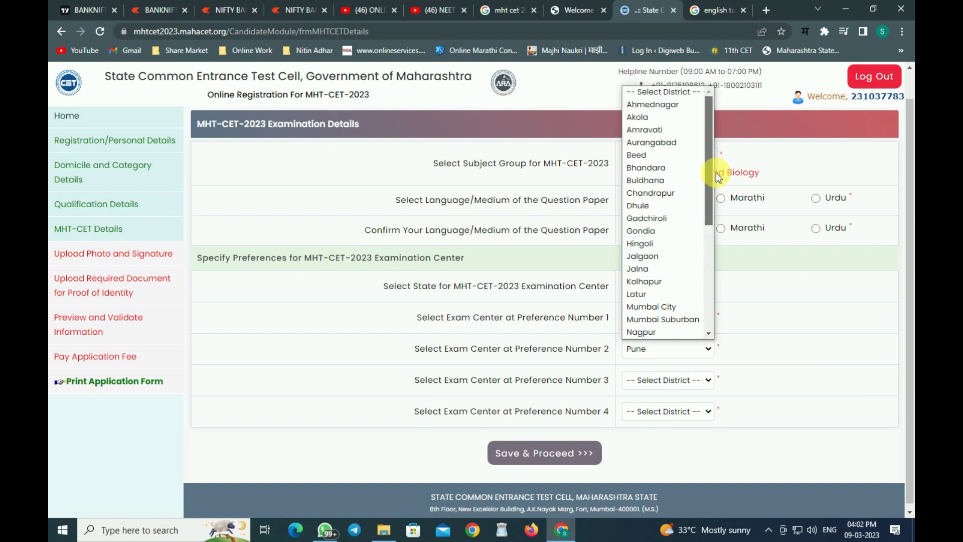
scroll(717, 200, down, 4)
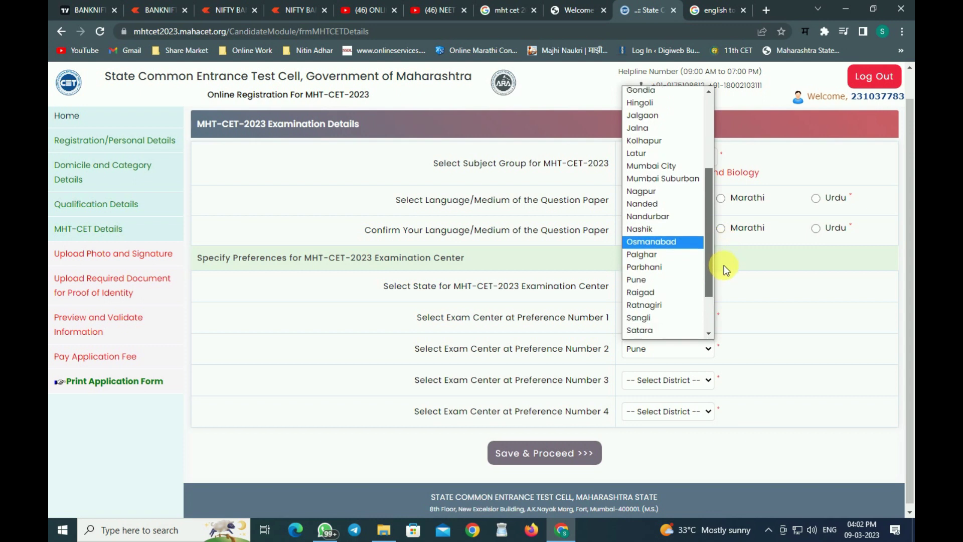
click(667, 348)
Make Kolhapur preference 2, Pune preference 3 and Satara preference 4, then save.
click(668, 370)
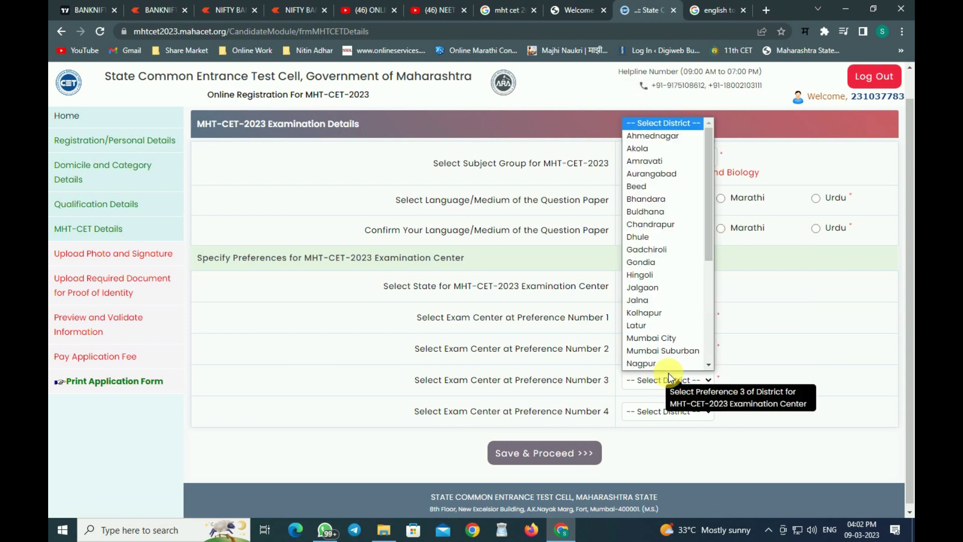
click(661, 311)
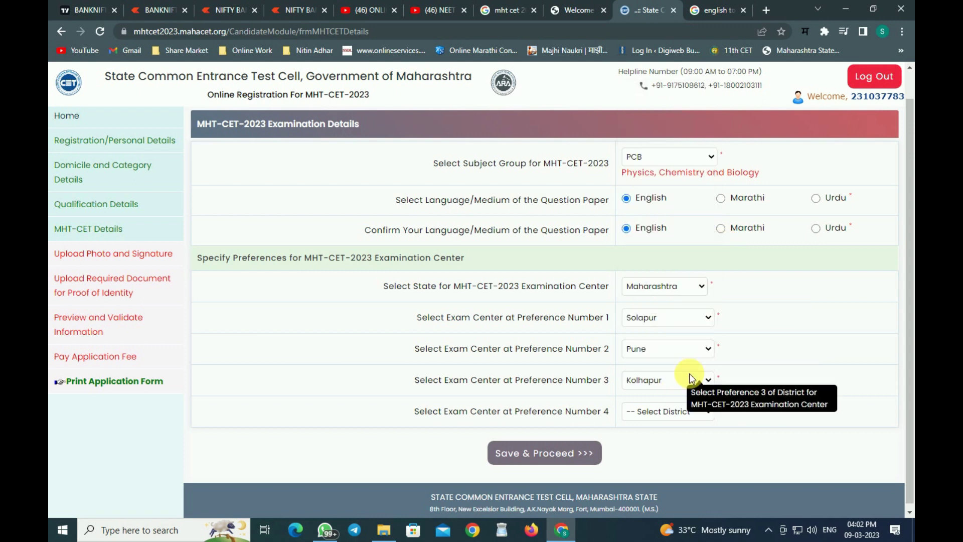
click(654, 348)
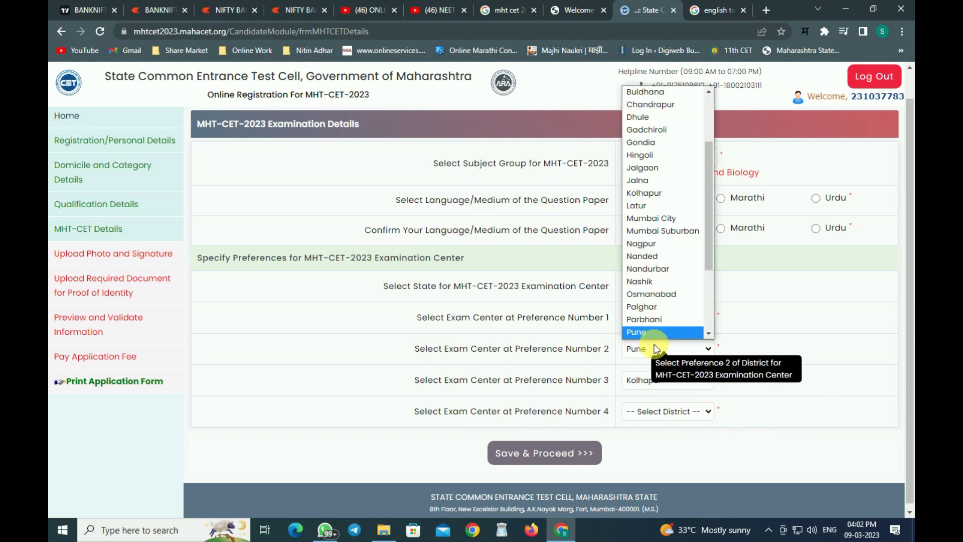
click(644, 193)
click(653, 373)
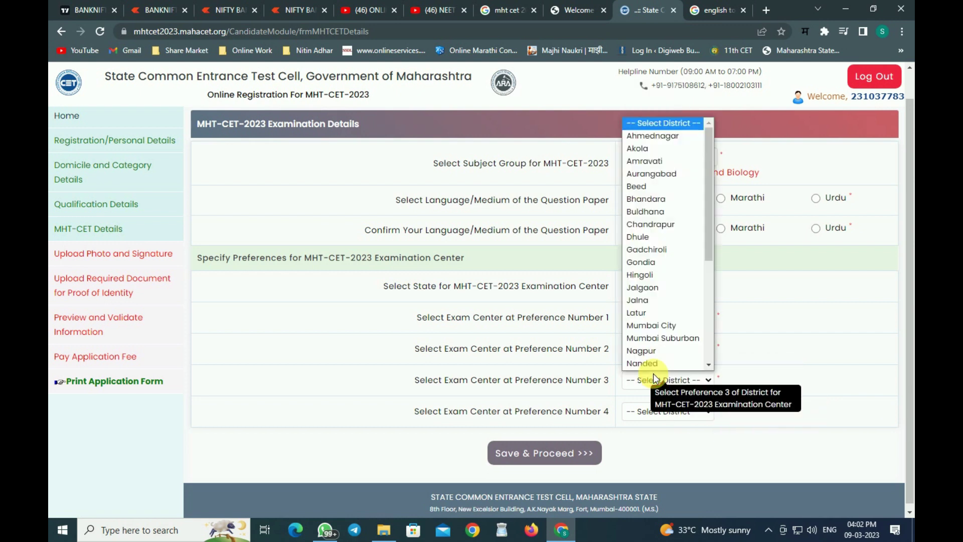
text(pu)
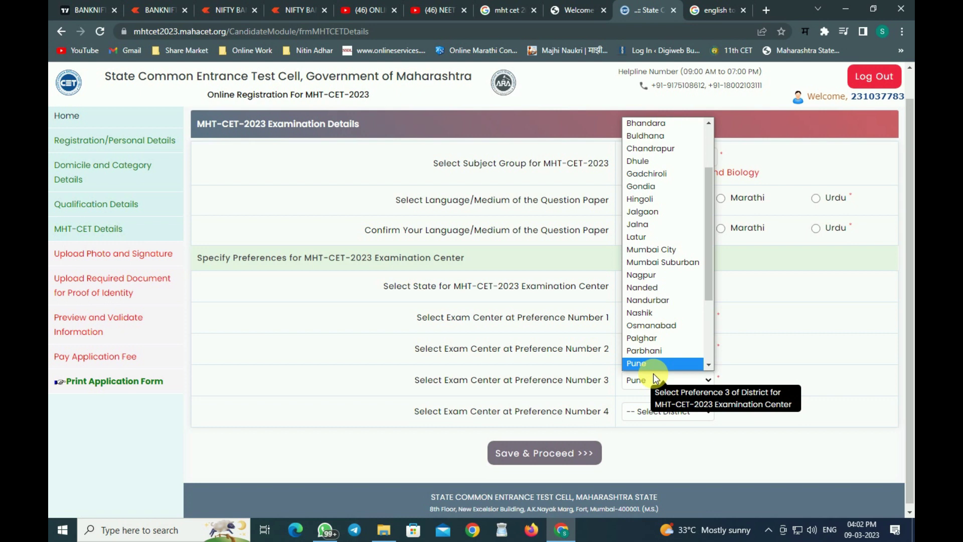
key(Return)
click(665, 412)
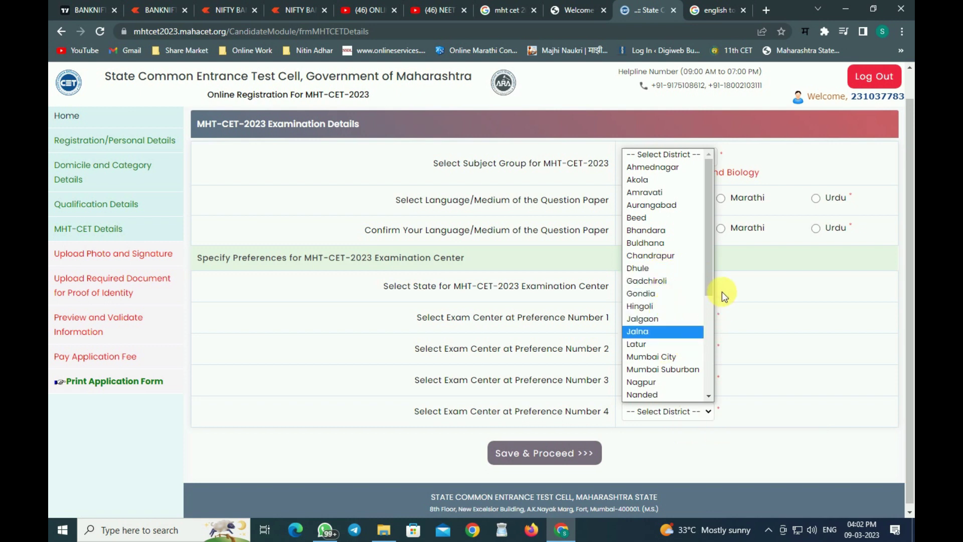
drag(709, 282, 711, 310)
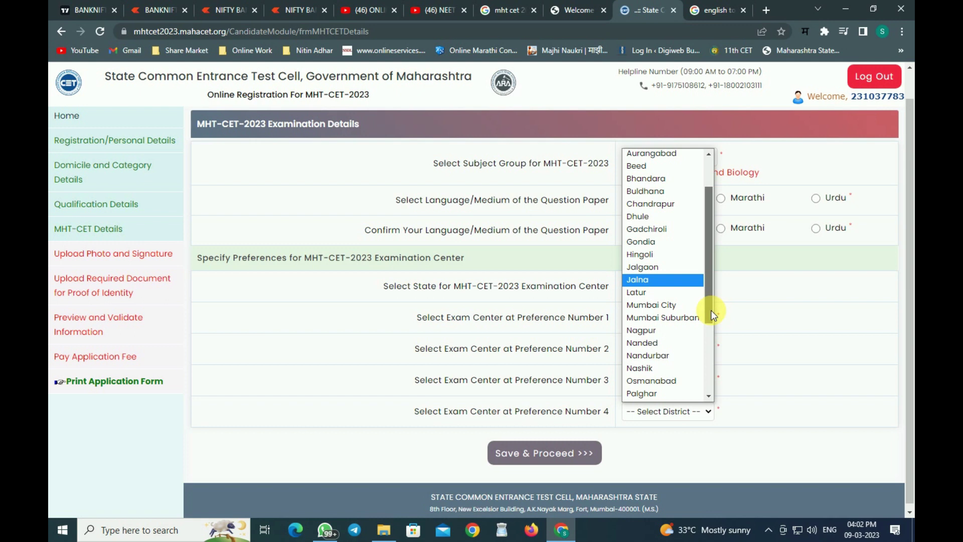
drag(711, 310, 716, 376)
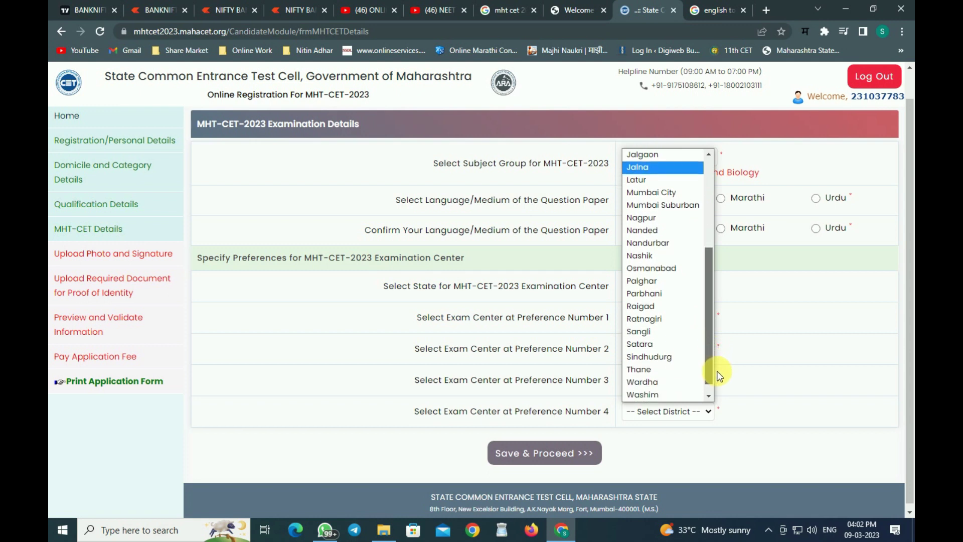
click(648, 345)
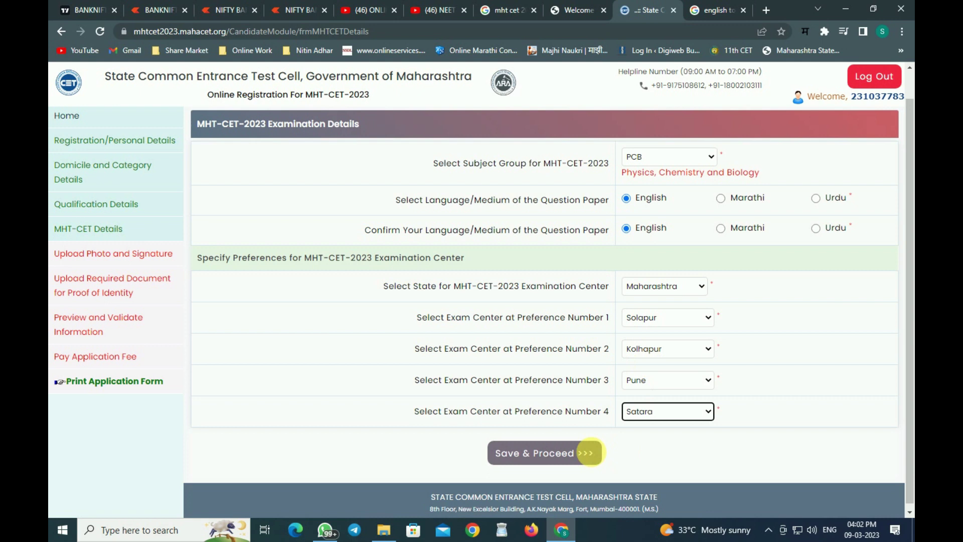
click(570, 451)
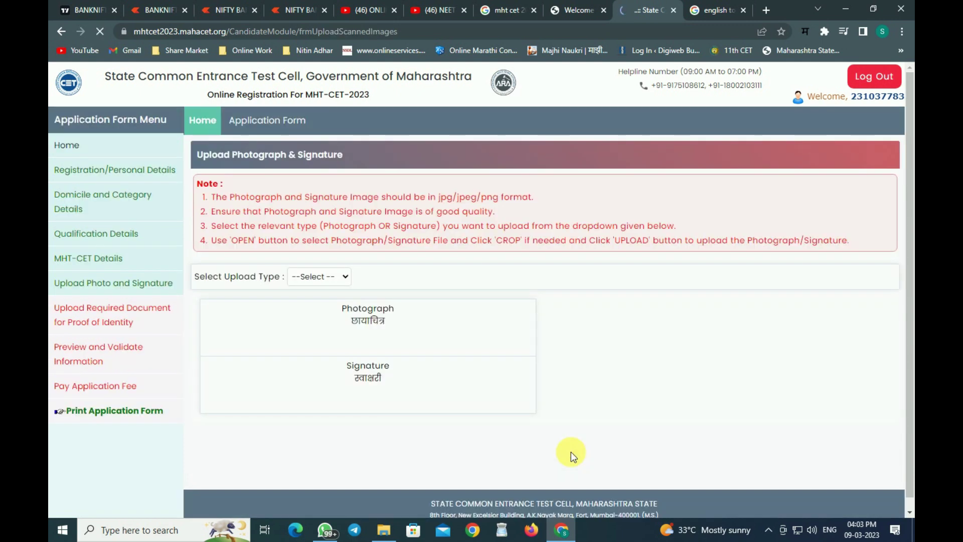
Choose Photograph as the upload type and load the candidate's photo file.
click(342, 278)
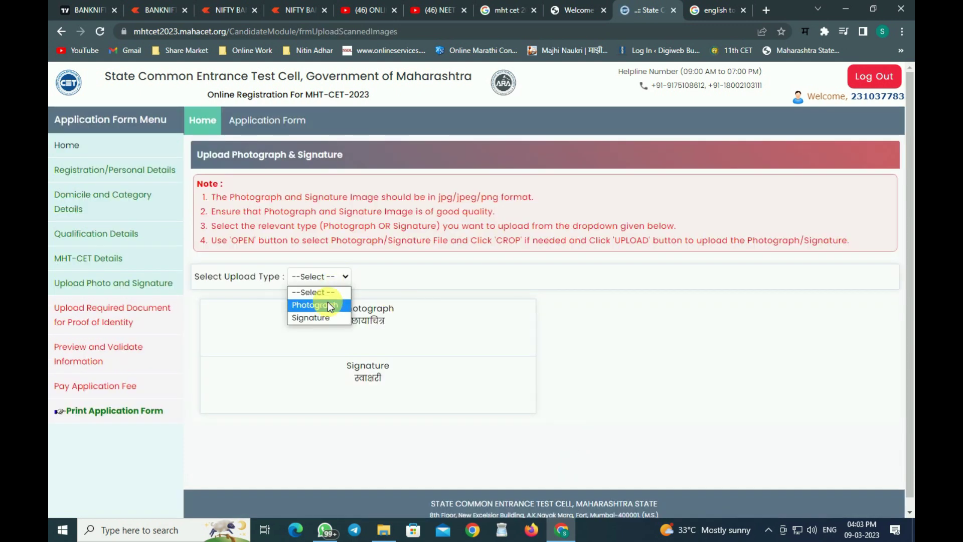
click(327, 302)
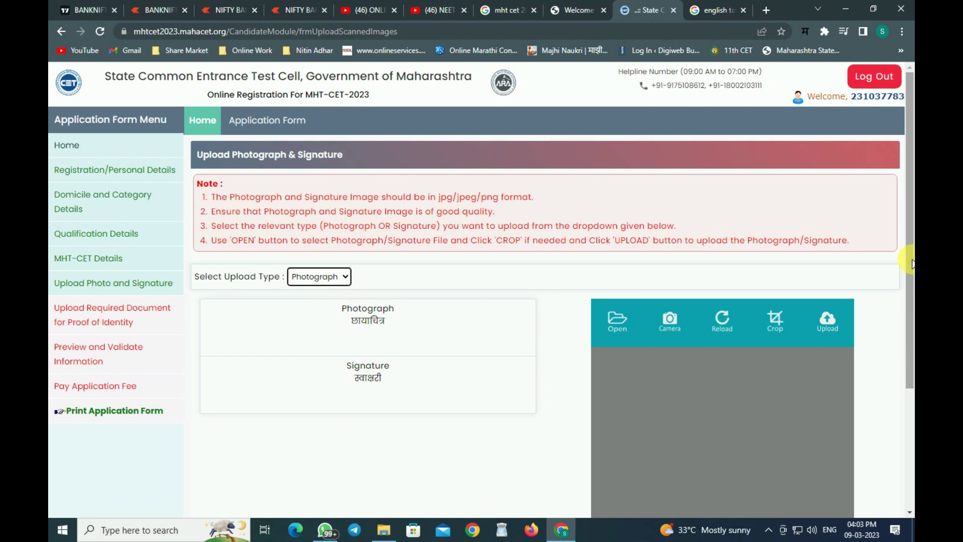
scroll(910, 263, down, 1)
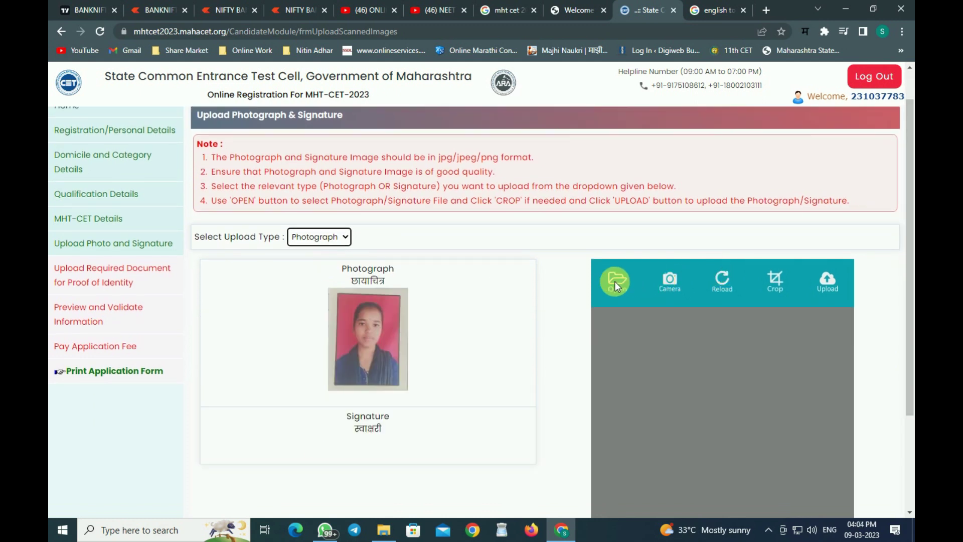
click(616, 282)
click(209, 123)
double_click(209, 123)
Crop the photo to a tighter area and upload it as the photograph.
click(771, 290)
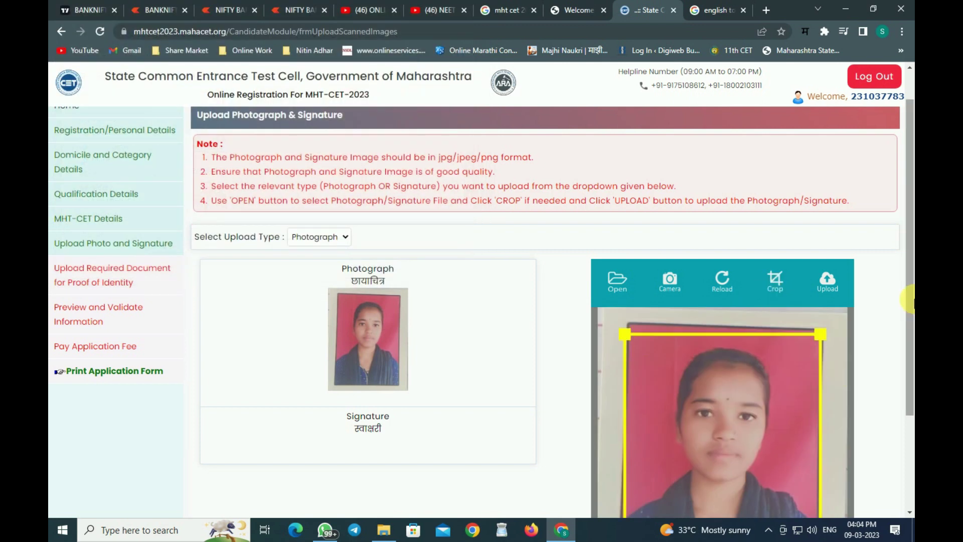
scroll(911, 298, down, 3)
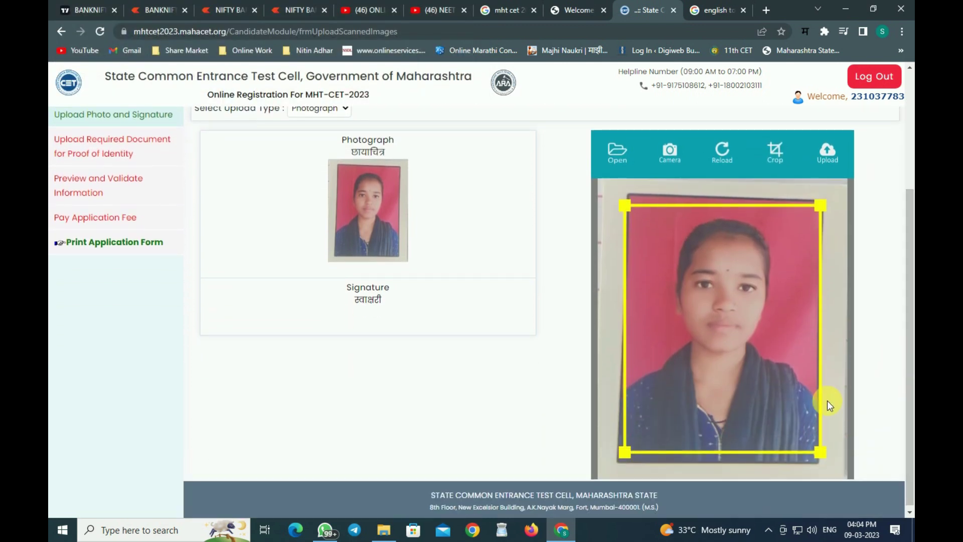
drag(824, 452, 804, 435)
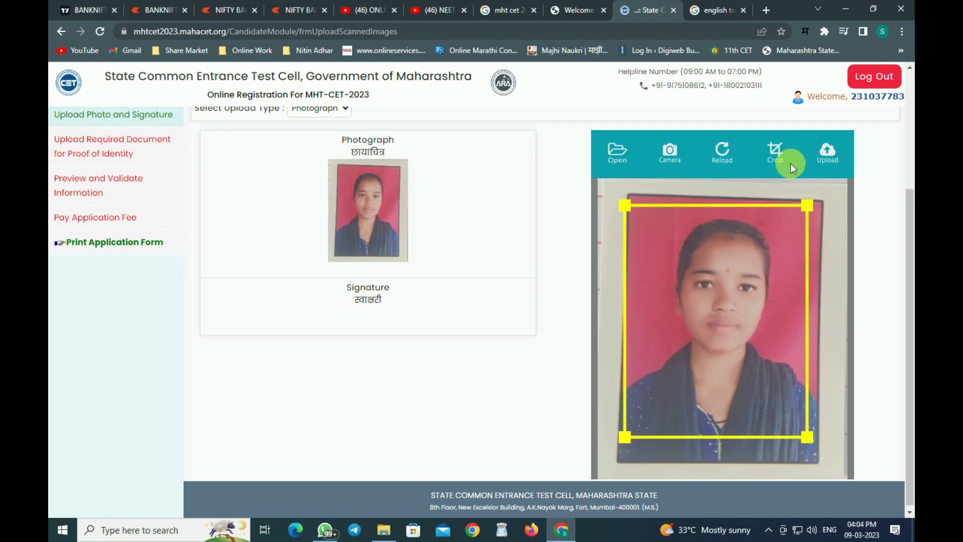
drag(624, 206, 641, 208)
click(775, 150)
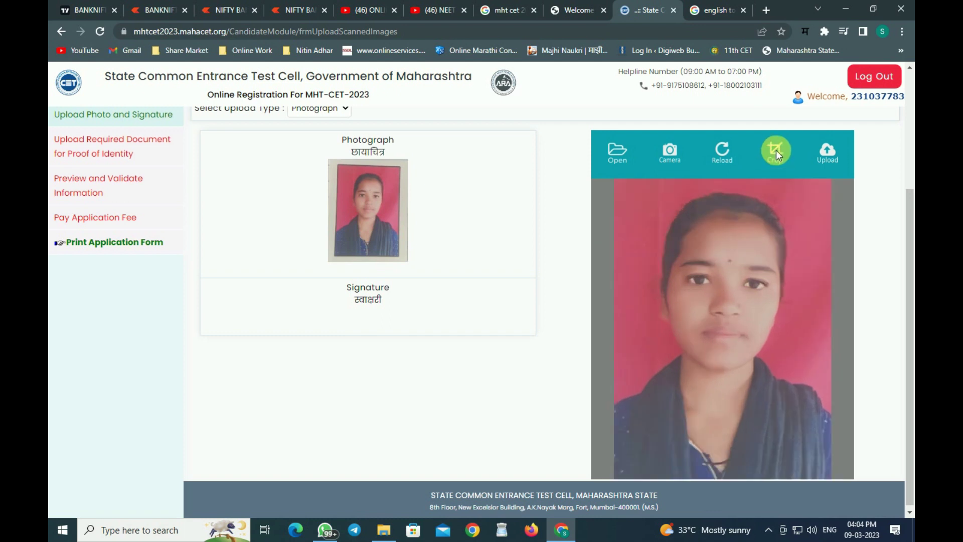
click(834, 158)
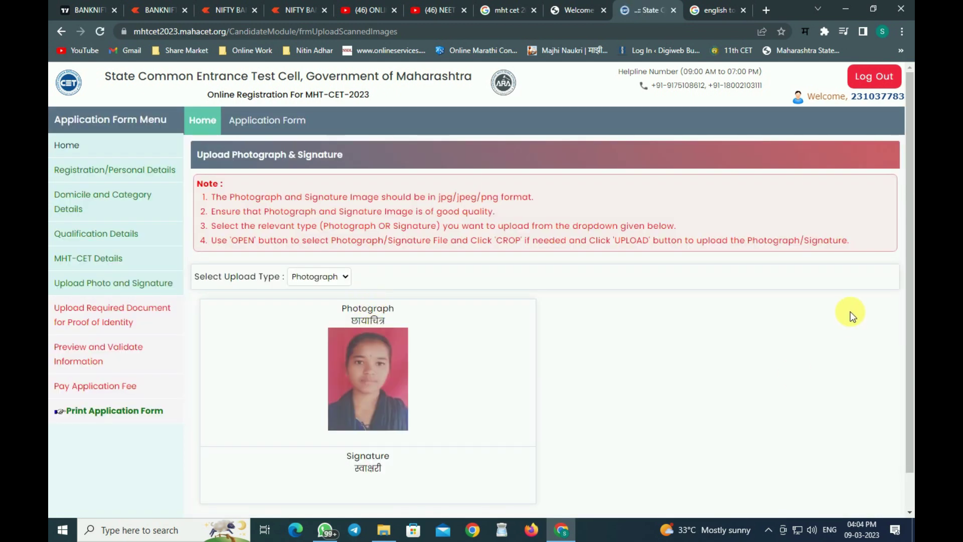
scroll(608, 386, down, 1)
Set the upload type to Signature and load the signature image from Downloads into the editor.
click(317, 236)
click(318, 278)
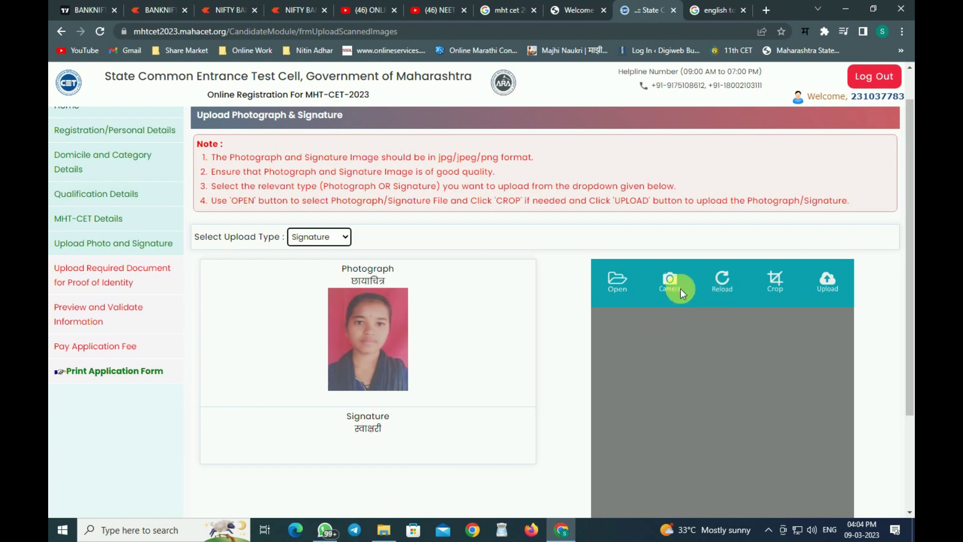
click(633, 281)
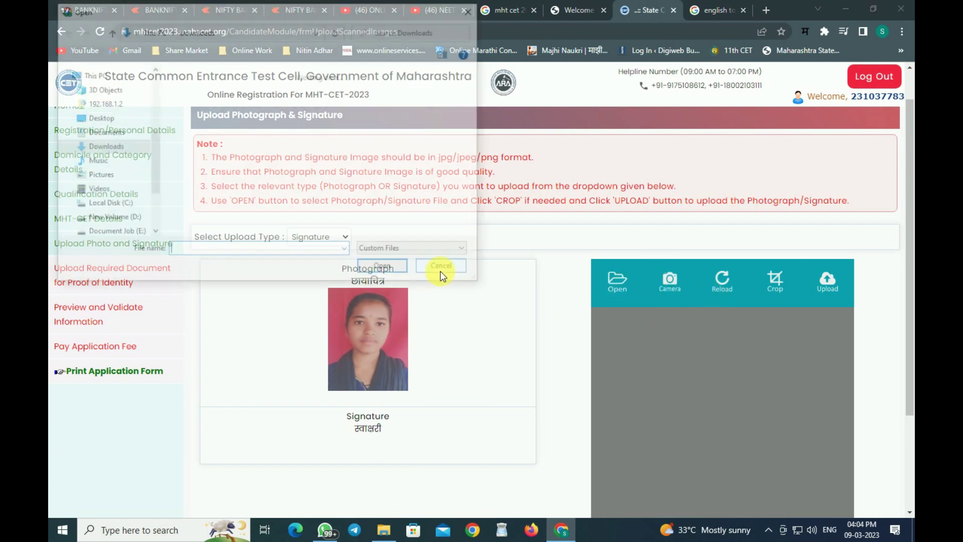
click(283, 127)
double_click(282, 128)
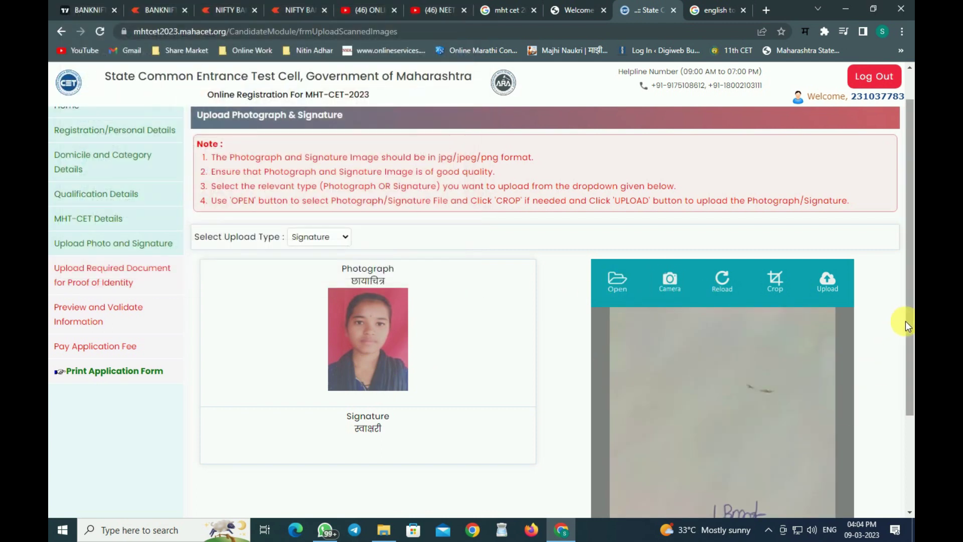
scroll(905, 321, down, 3)
Crop the image tightly around the signature and upload the cropped result.
click(775, 167)
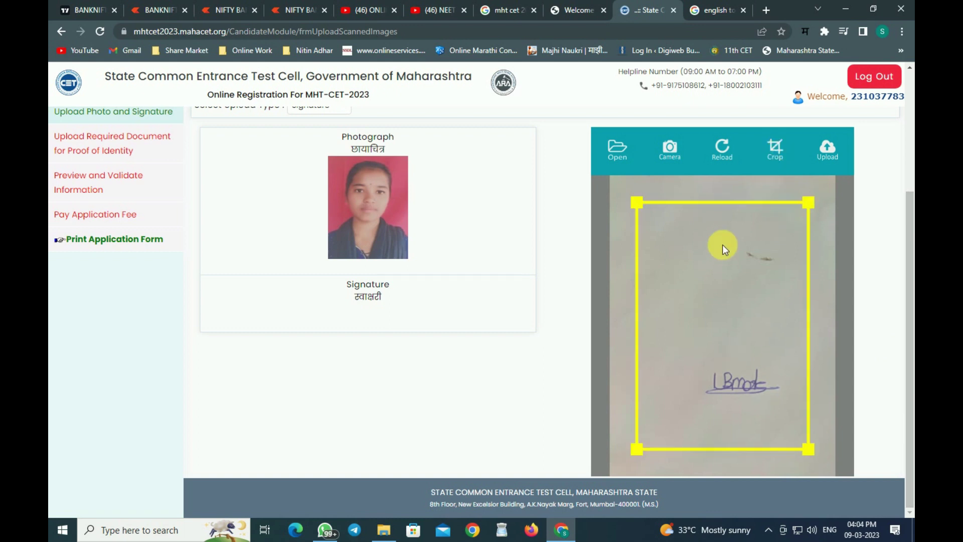
drag(637, 203, 688, 401)
drag(805, 416, 804, 357)
drag(805, 450, 801, 401)
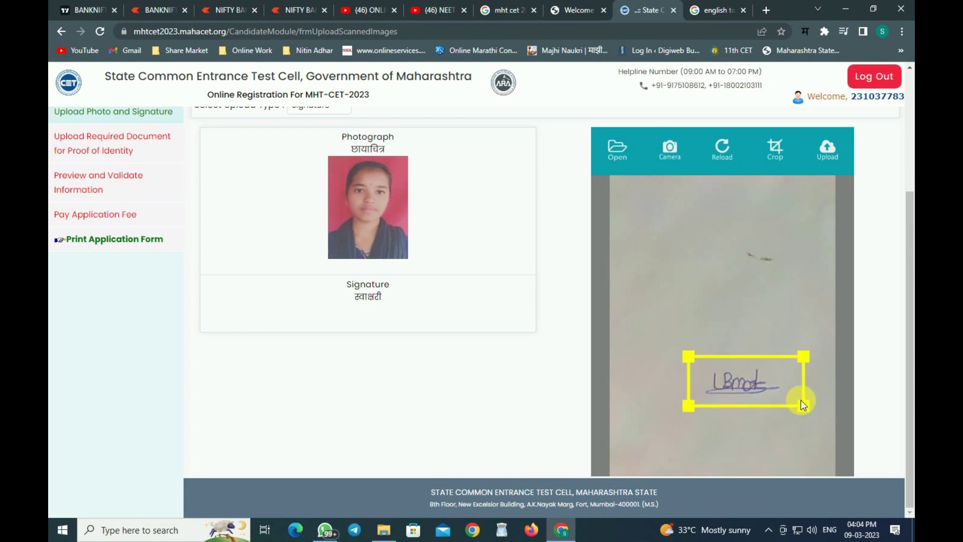
click(775, 150)
click(819, 156)
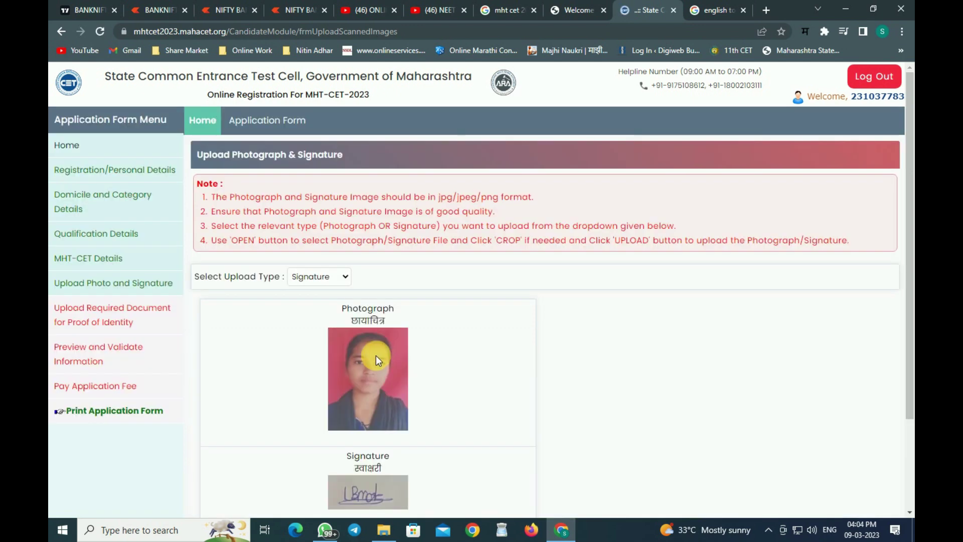
scroll(512, 435, down, 3)
Save the signature, then choose Aadhaar Card as the proof of identity document.
click(515, 446)
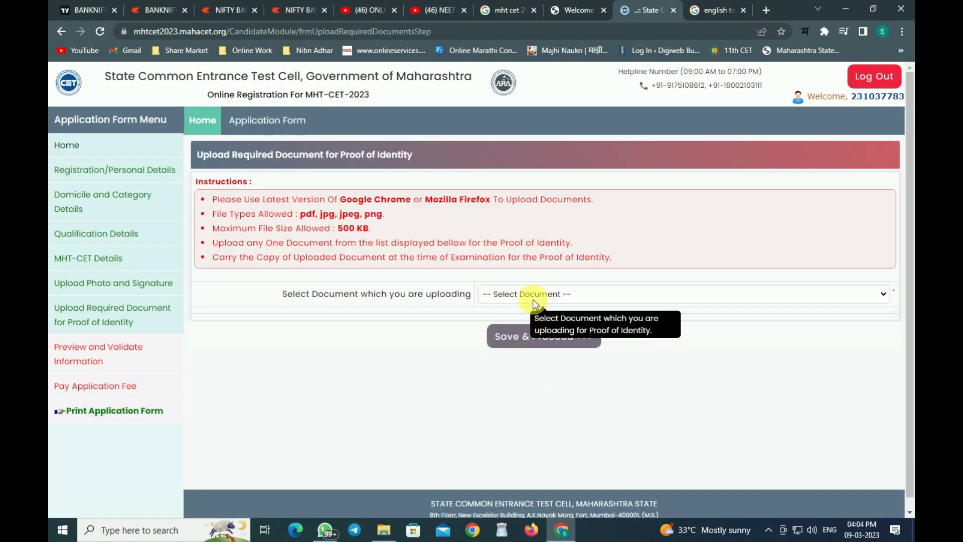
click(533, 300)
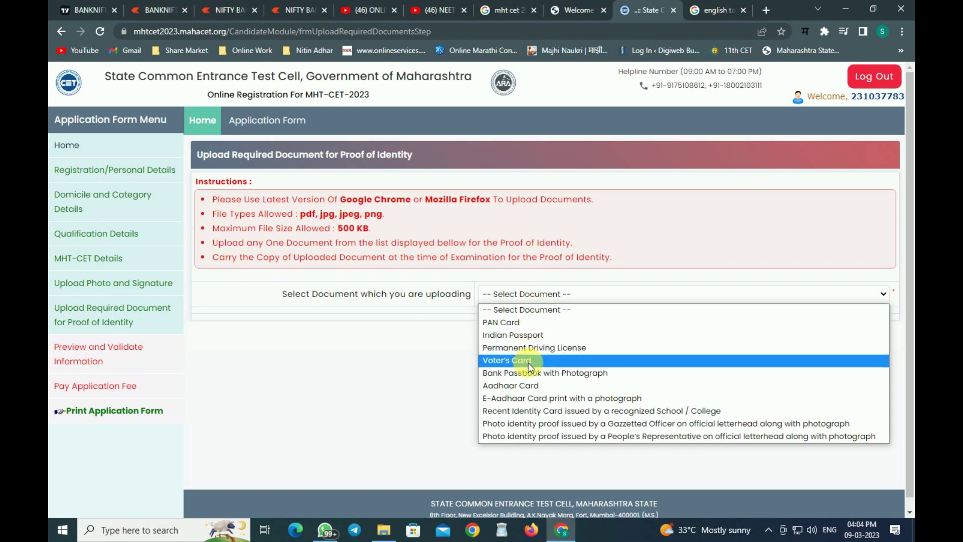
click(532, 384)
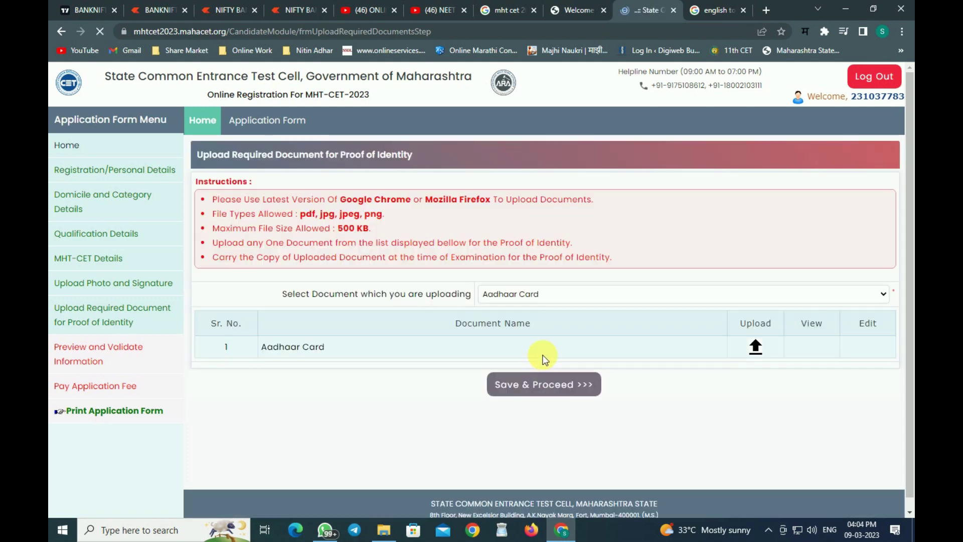
click(756, 347)
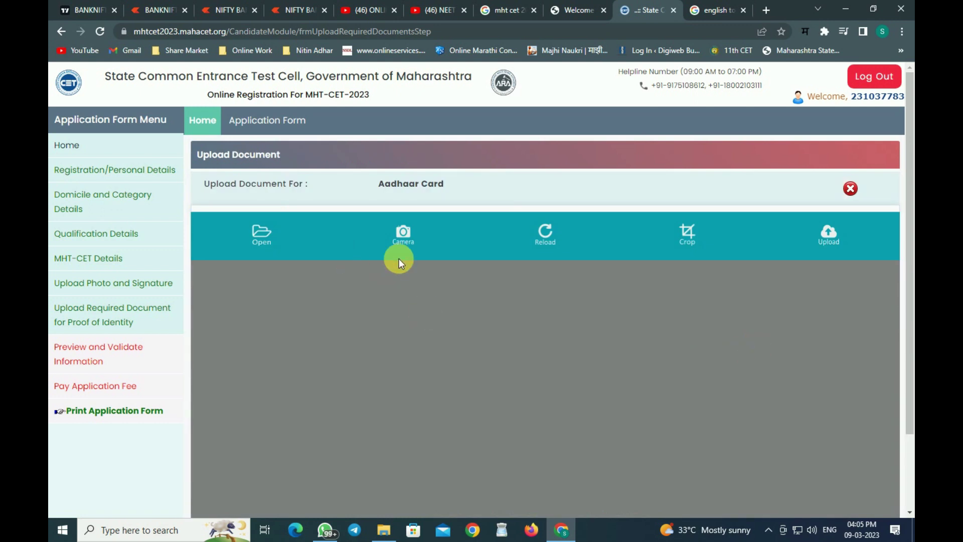
Upload the Aadhaar Card image file and save it to reach the preview.
click(251, 239)
double_click(200, 120)
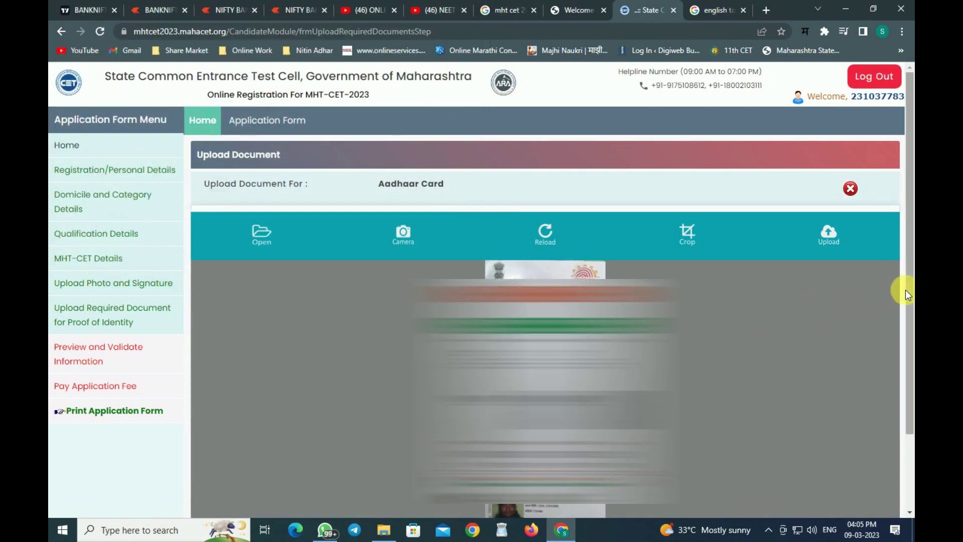
drag(905, 290, 905, 363)
click(830, 147)
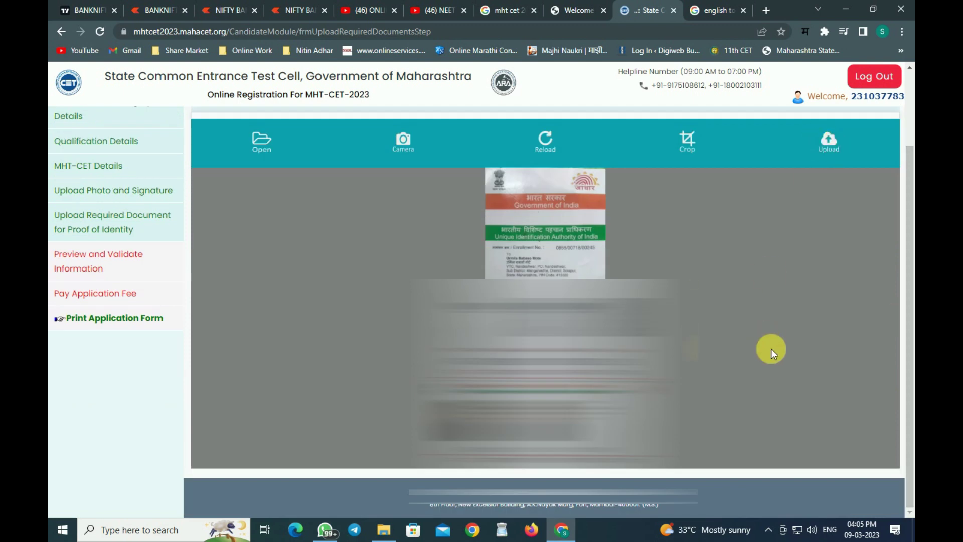
click(569, 409)
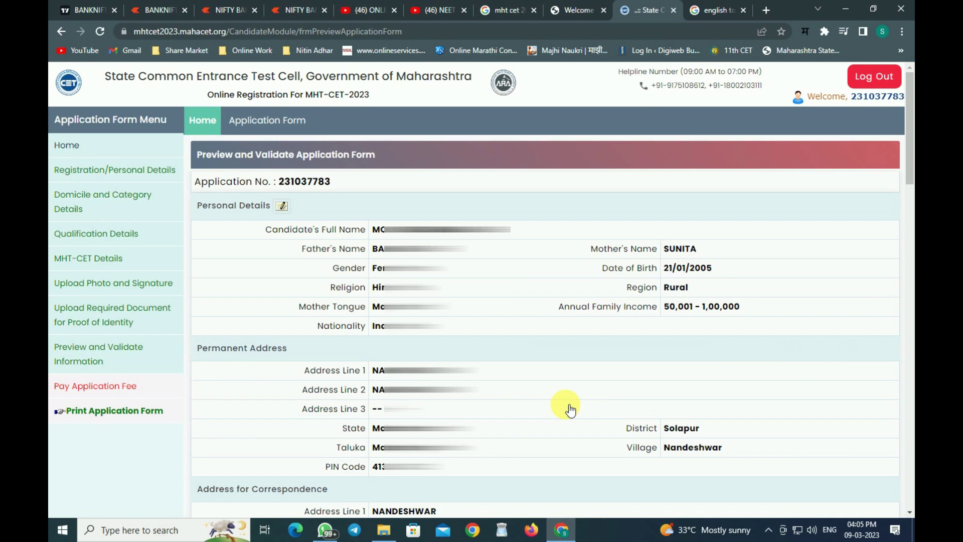
Review the full application preview, accept the Important Instructions and proceed for payment.
mouse_move(909, 148)
mouse_down()
mouse_move(909, 323)
mouse_move(909, 156)
mouse_up()
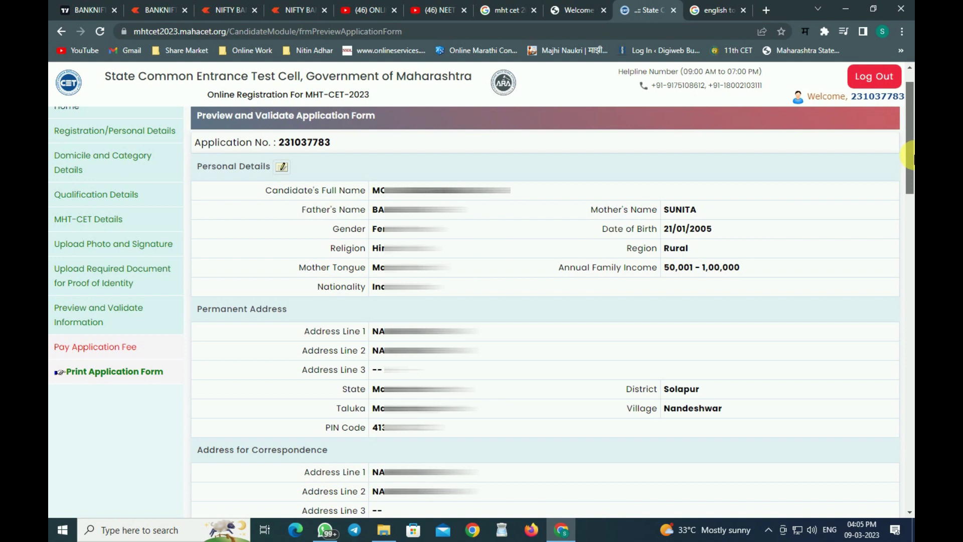
drag(907, 156, 907, 470)
click(526, 424)
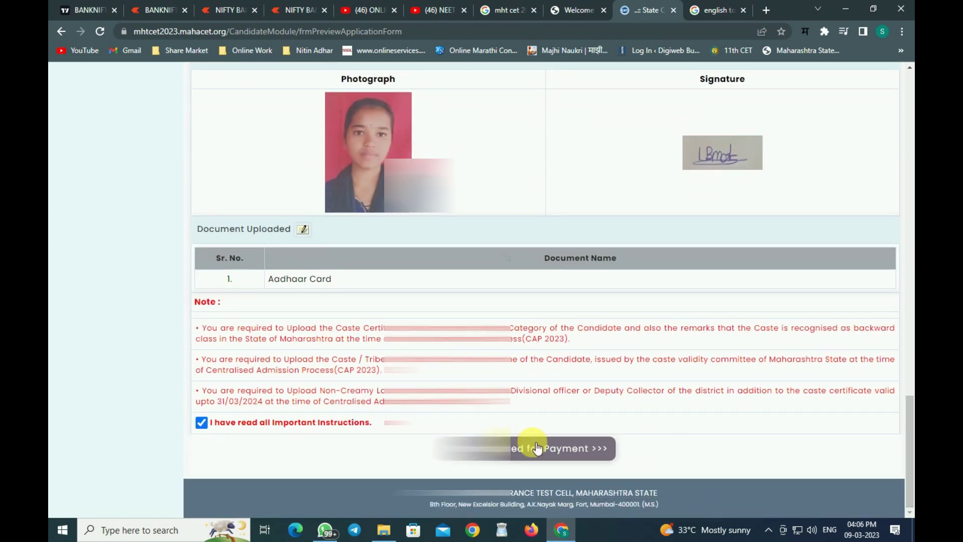
click(537, 448)
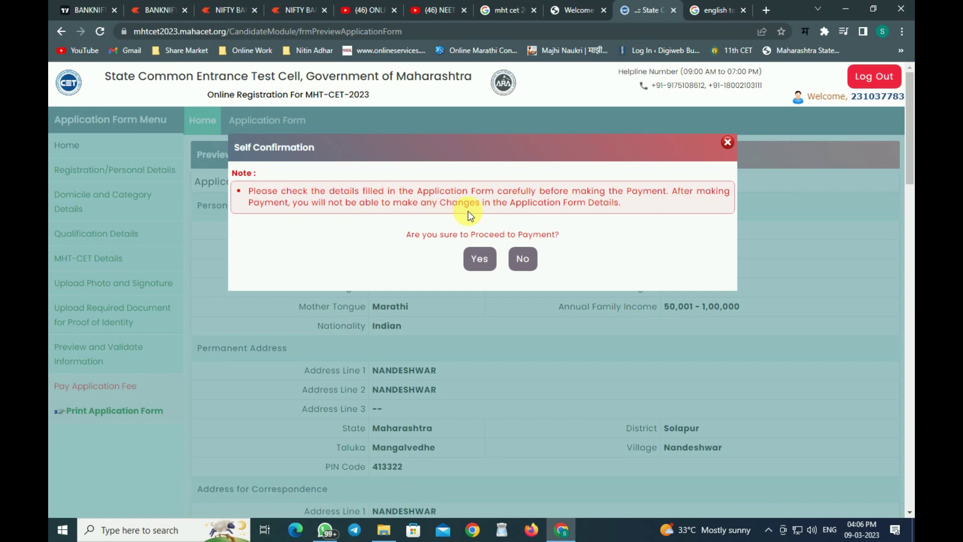
Confirm payment, select the 600 Application Fee (Total 600.00), and continue to payment mode selection.
click(489, 260)
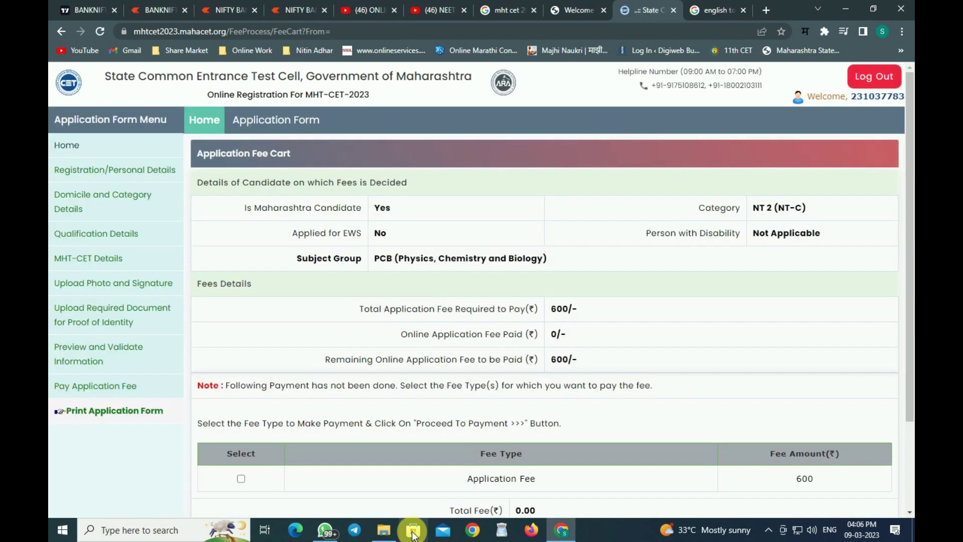
drag(909, 262, 909, 341)
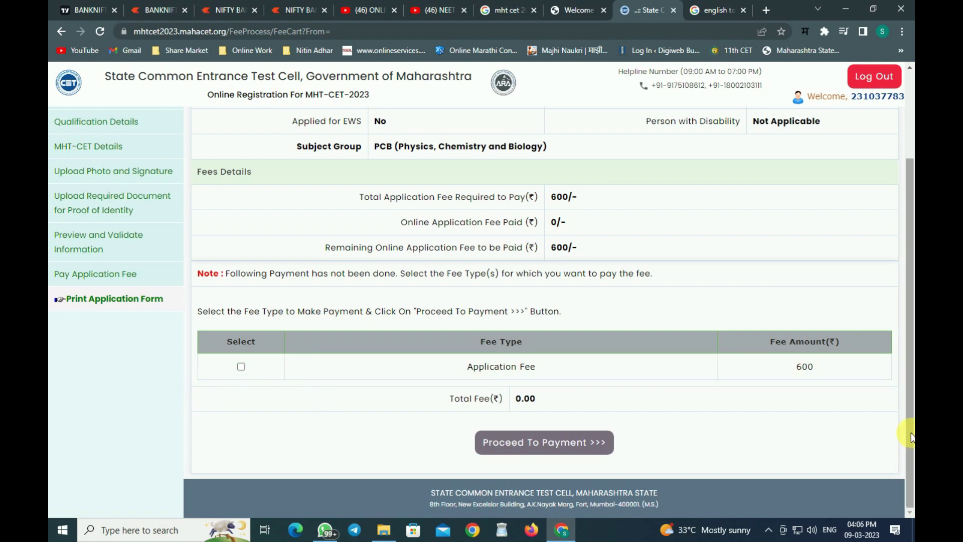
scroll(911, 438, up, 2)
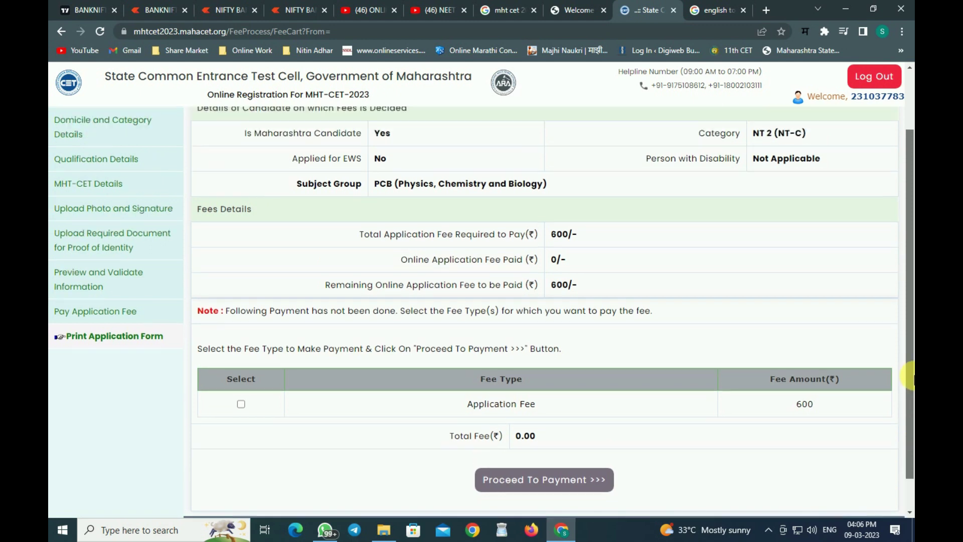
scroll(187, 269, down, 2)
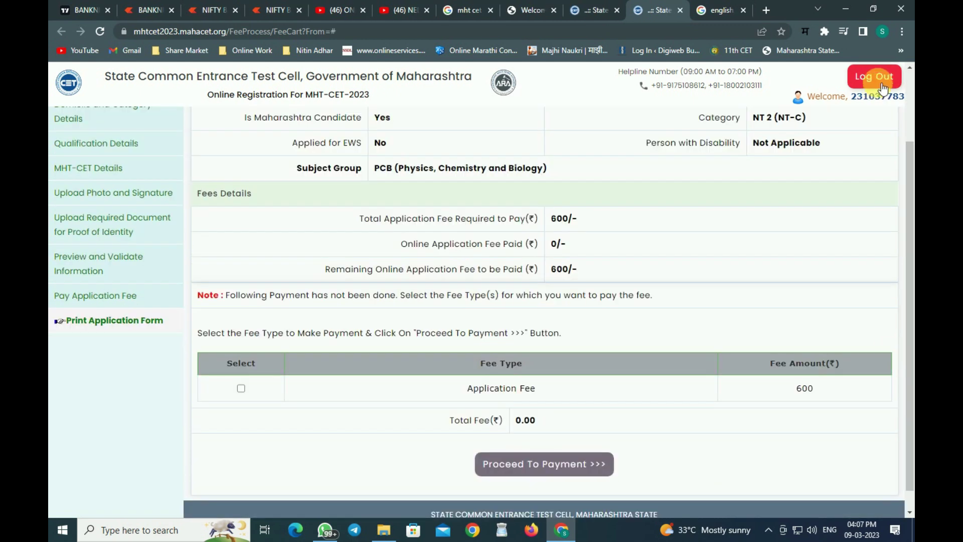
click(241, 387)
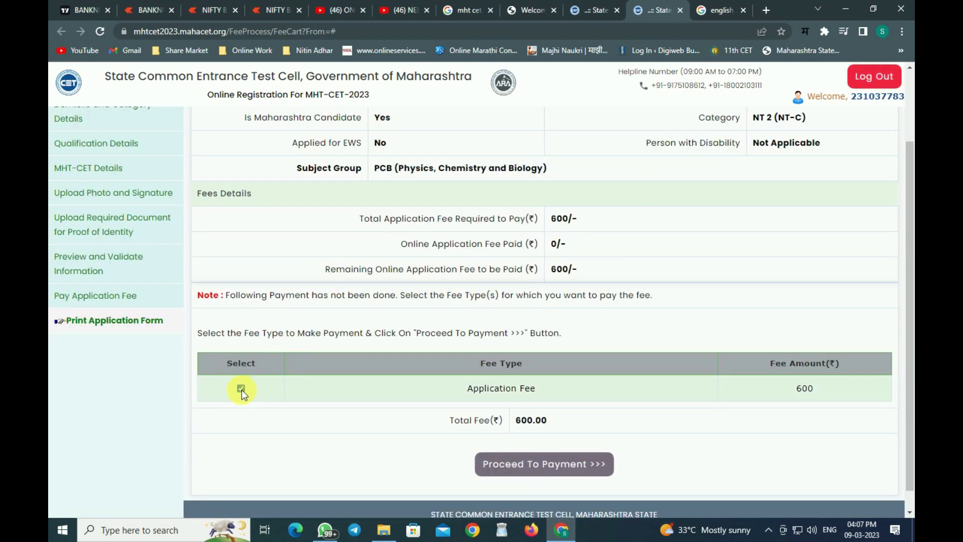
click(555, 465)
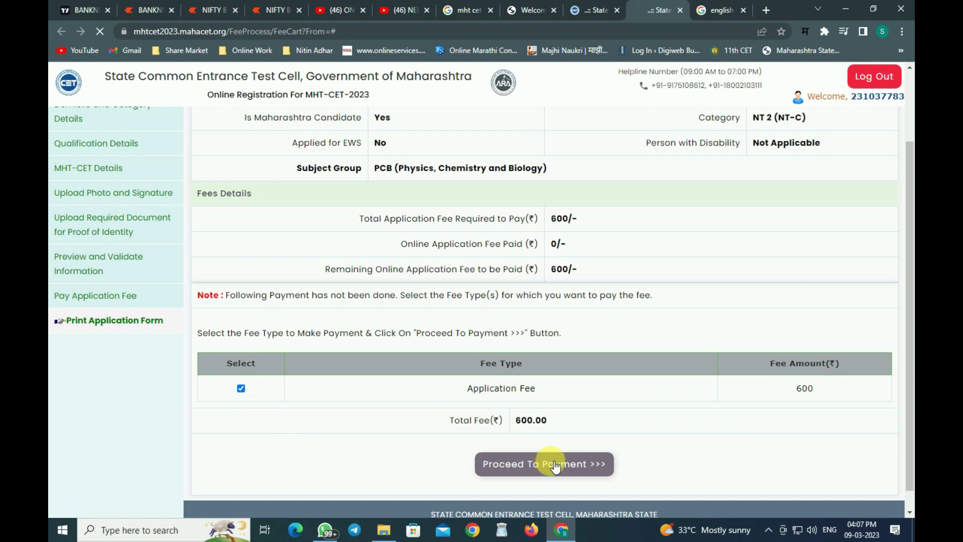